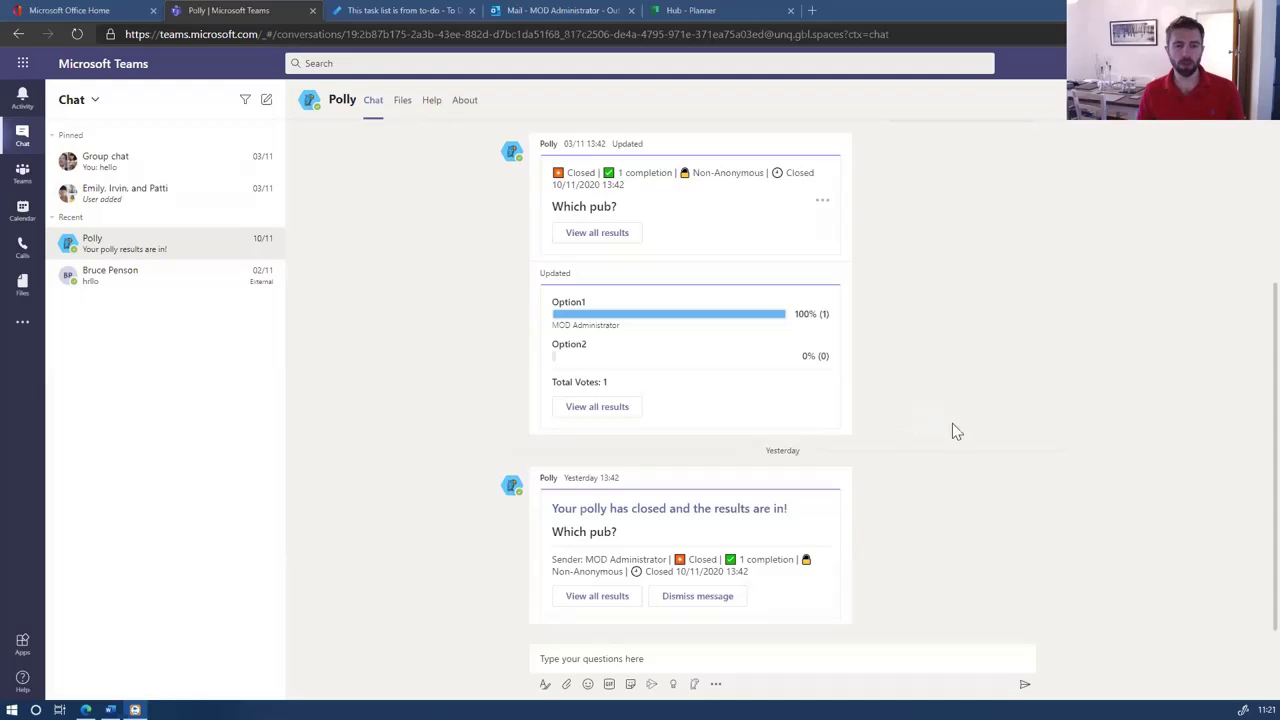
Step: Find the Planner app by searching the available apps, open it and pin it to the app bar
{"action": "left_click", "coordinate": [24, 326]}
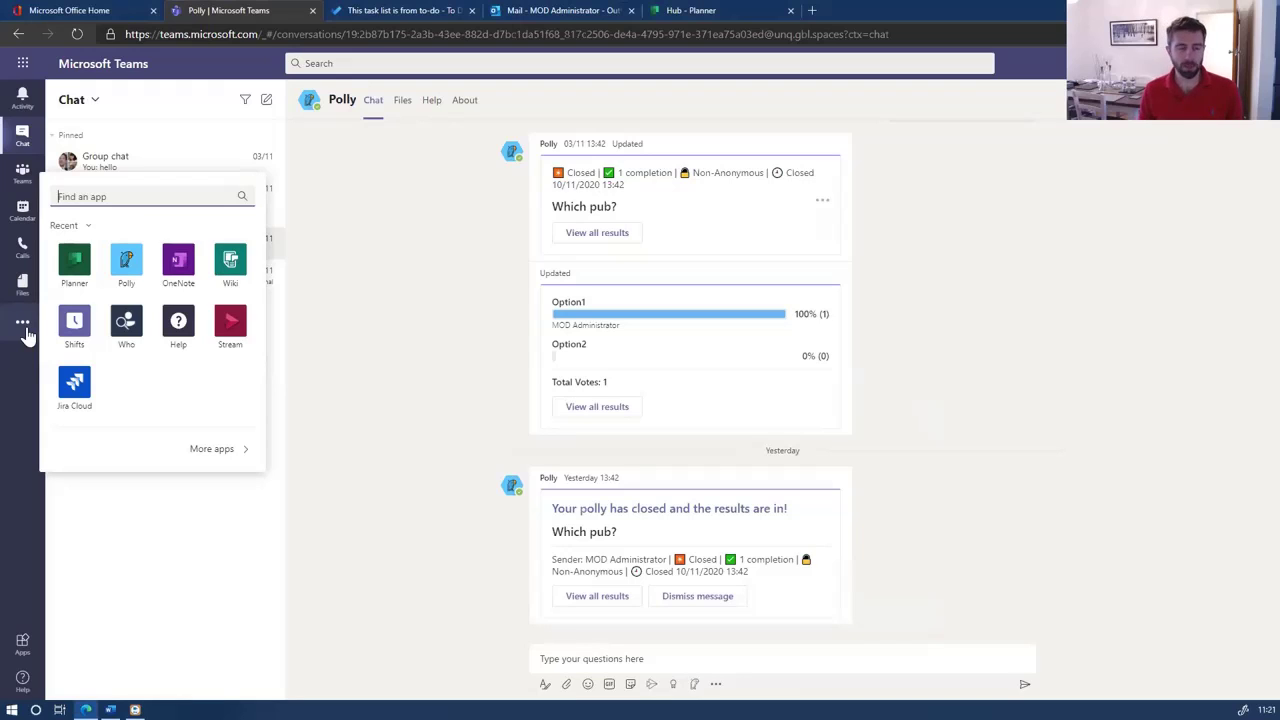
{"action": "type", "text": "task"}
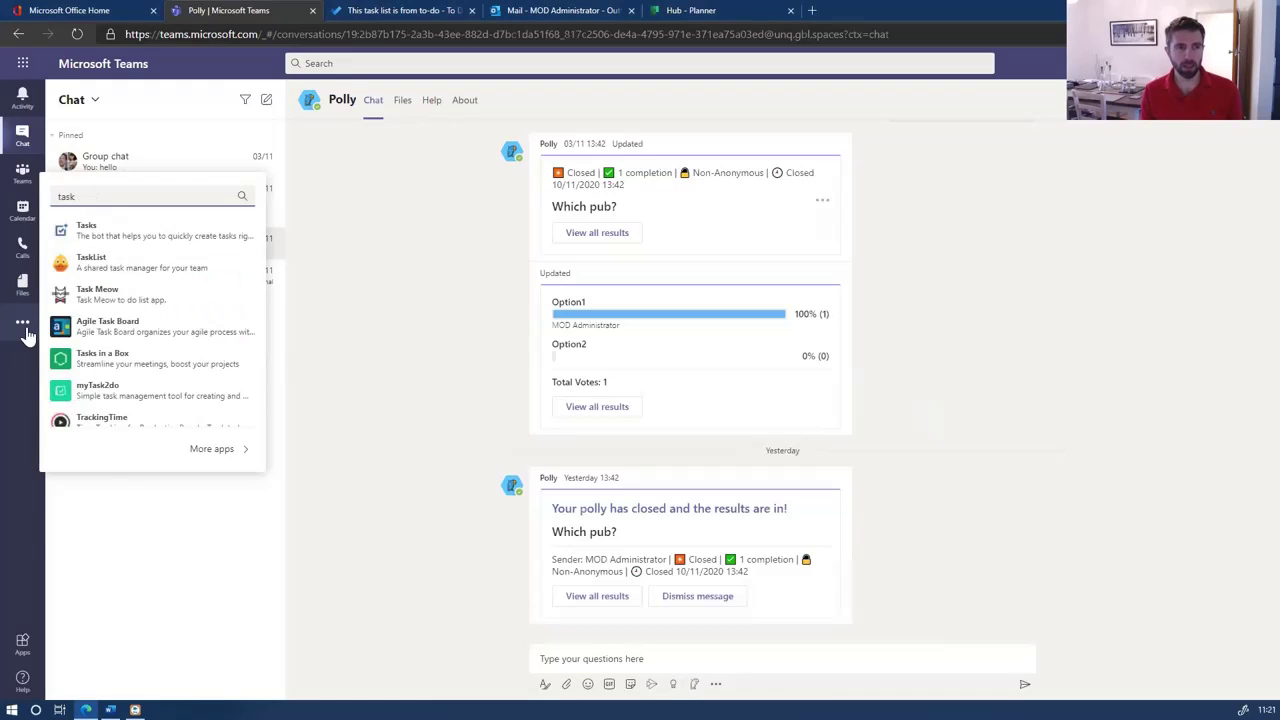
{"action": "key", "text": "BackSpace"}
{"action": "key", "text": "BackSpace"}
{"action": "key", "text": "BackSpace"}
{"action": "key", "text": "BackSpace"}
{"action": "type", "text": "plann"}
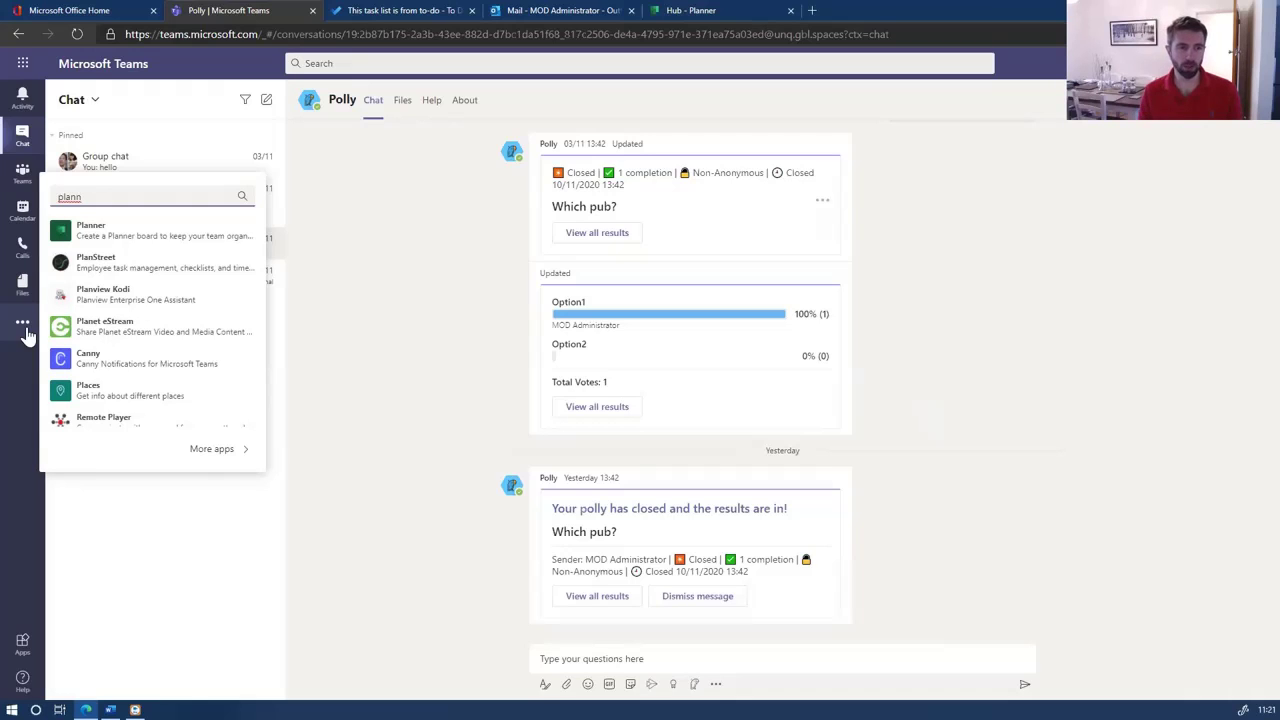
{"action": "left_click", "coordinate": [167, 243]}
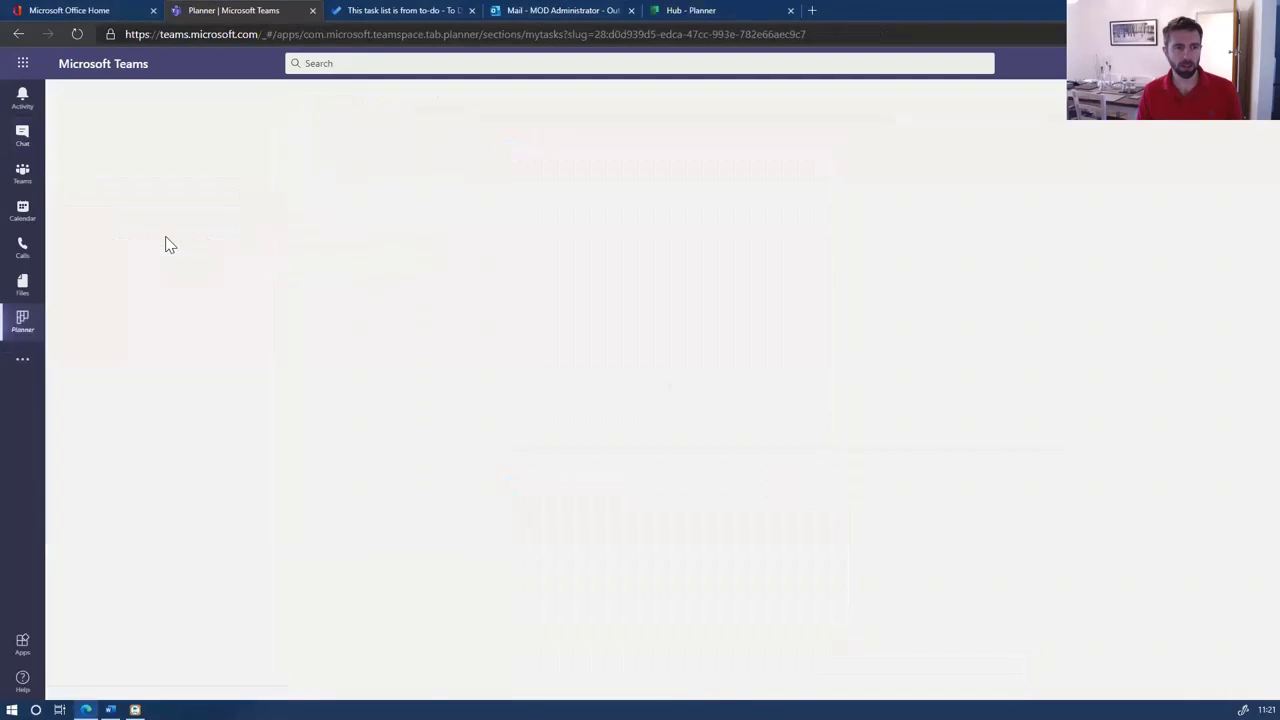
{"action": "right_click", "coordinate": [30, 326]}
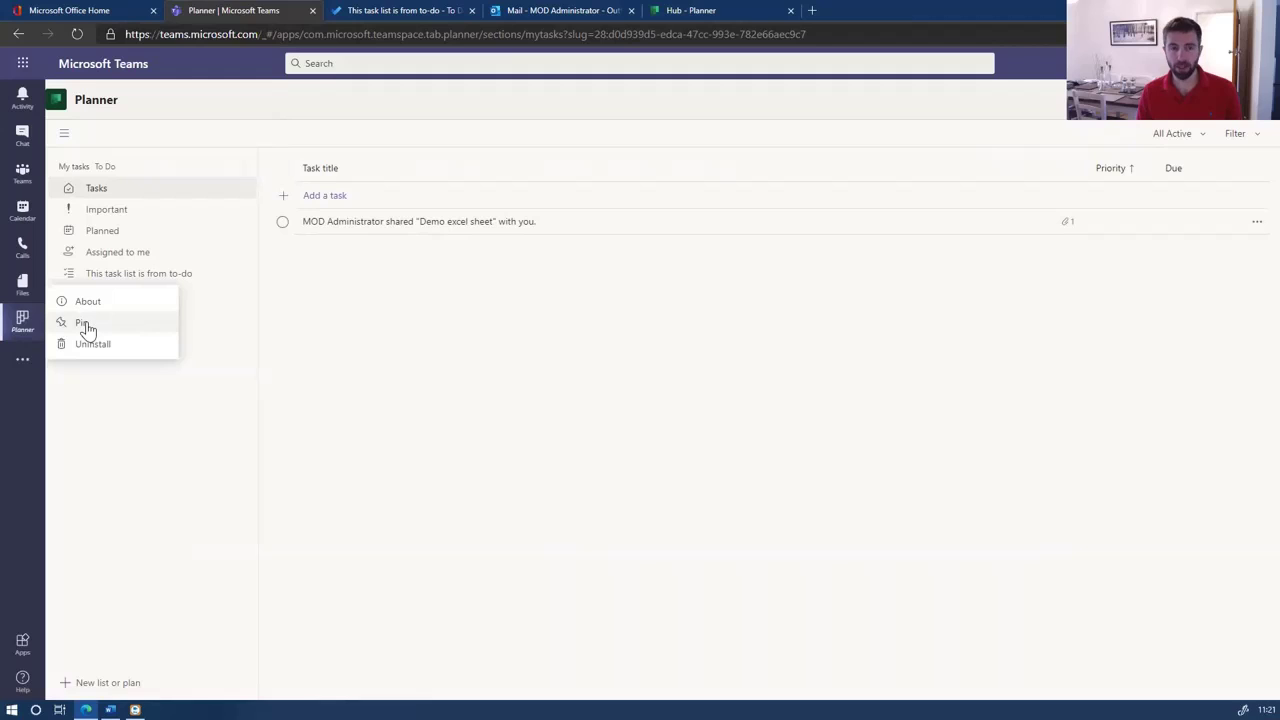
{"action": "left_click", "coordinate": [85, 325]}
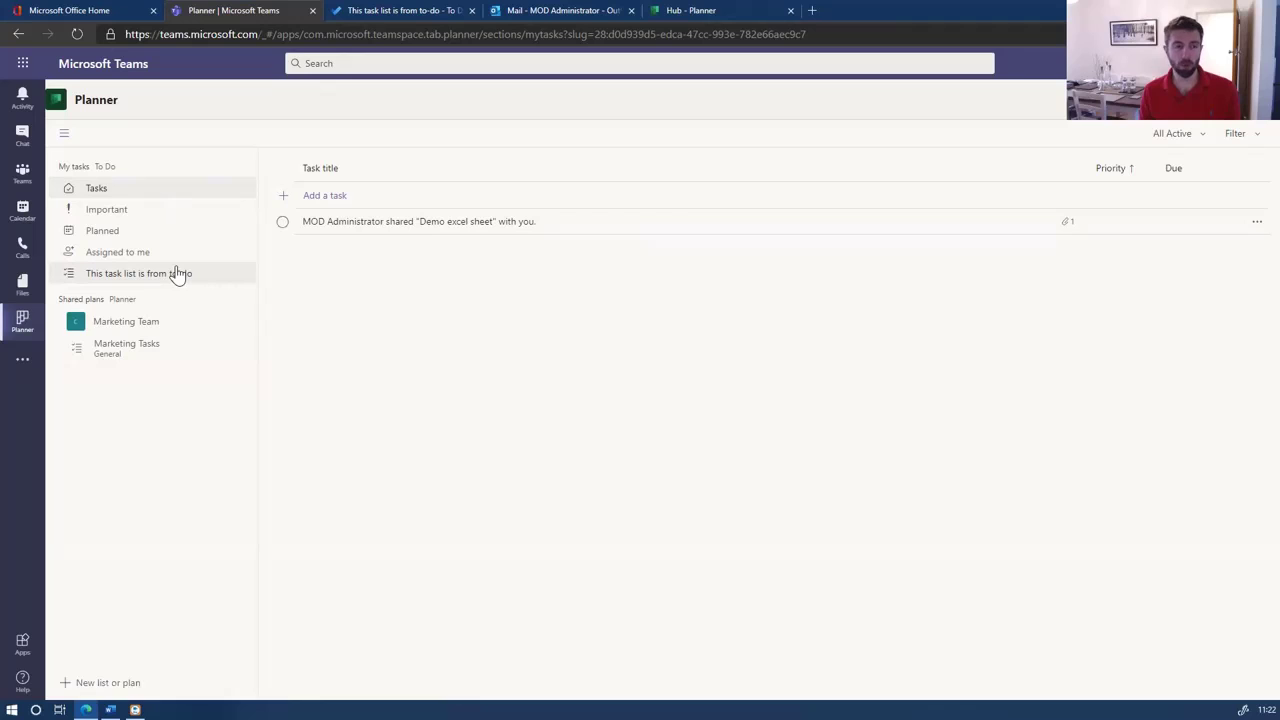
Step: Add a Planner tab to the Sales Team's General channel with a new plan named "Sales Team Tasks"
{"action": "left_click", "coordinate": [34, 177]}
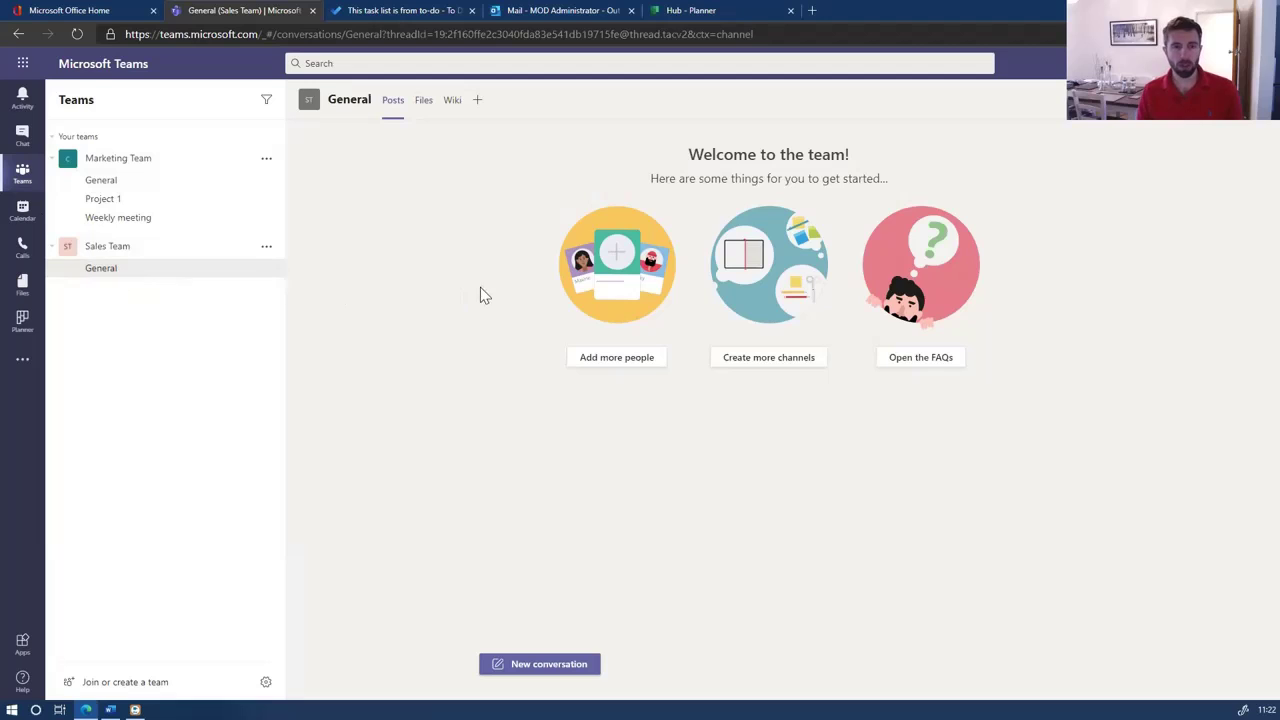
{"action": "left_click", "coordinate": [479, 104]}
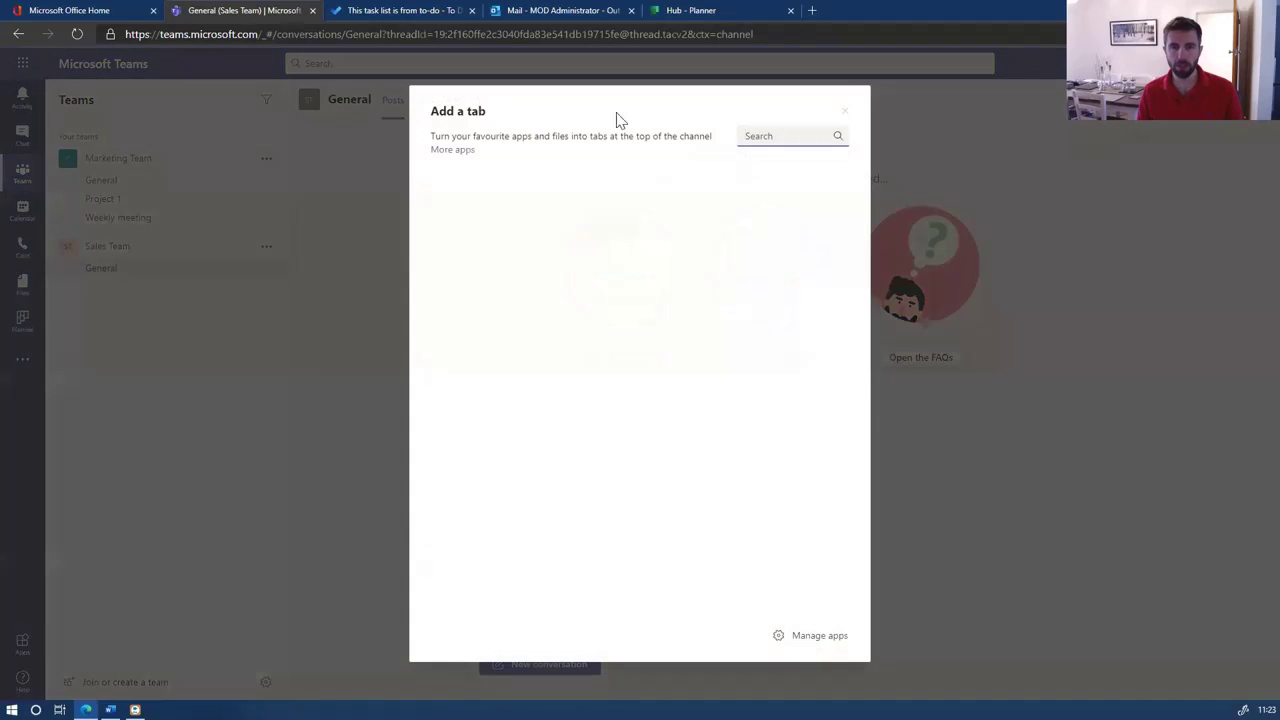
{"action": "type", "text": "pla"}
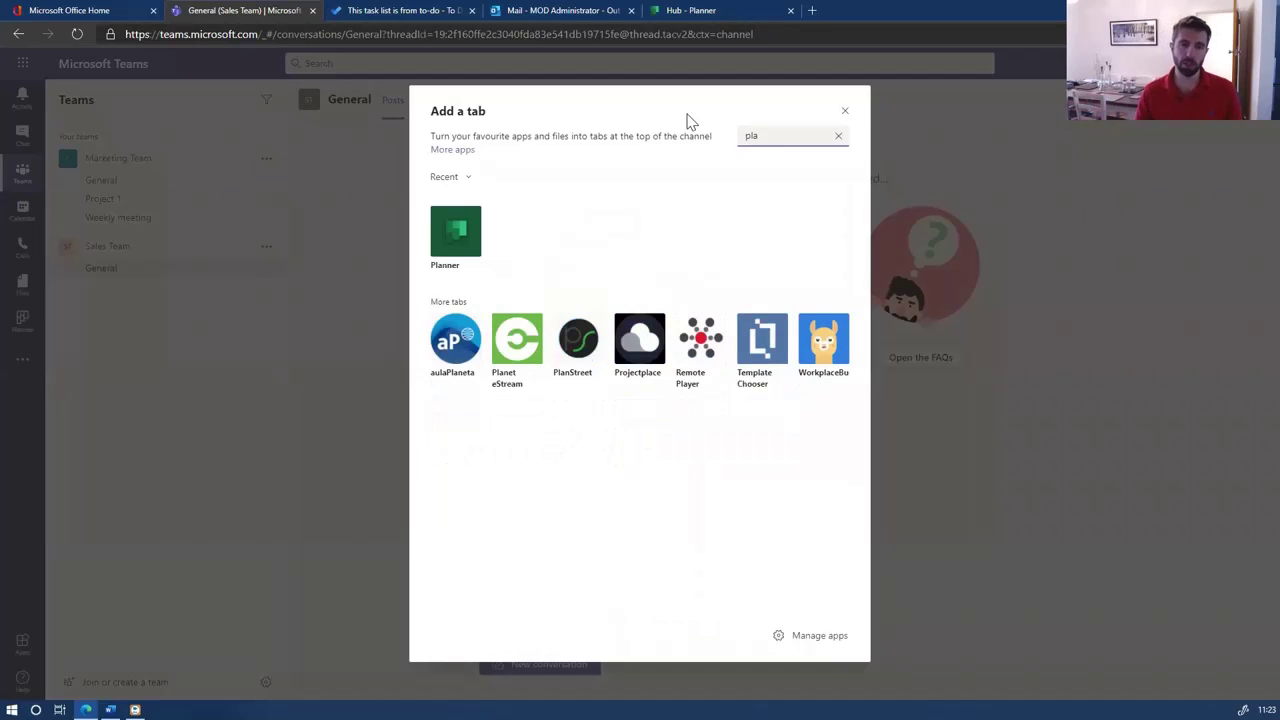
{"action": "left_click", "coordinate": [447, 250]}
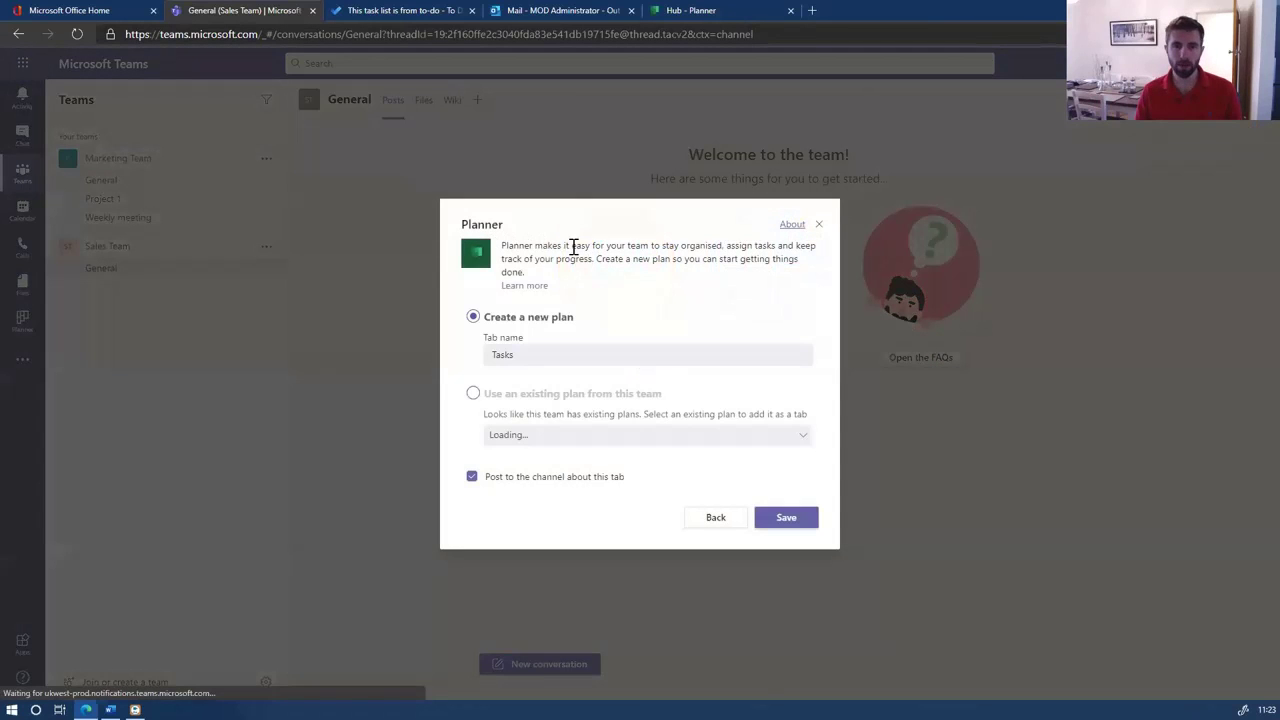
{"action": "left_click", "coordinate": [545, 354]}
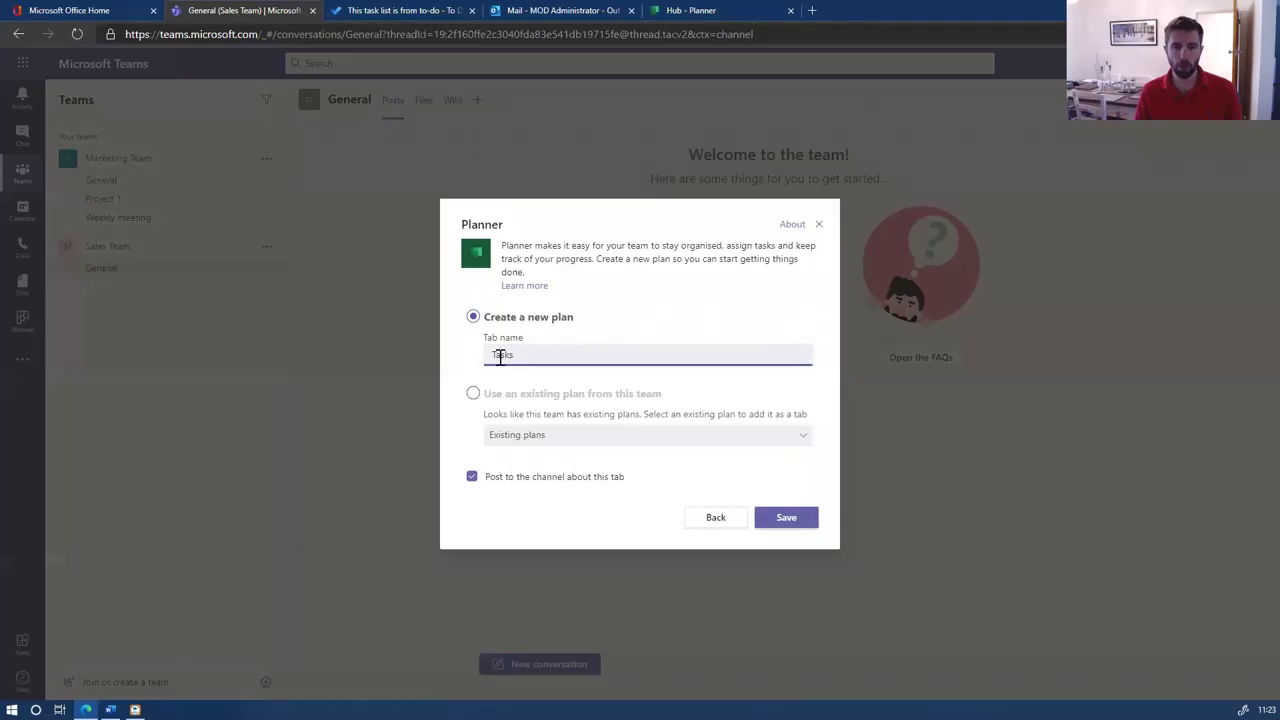
{"action": "left_click", "coordinate": [498, 354]}
{"action": "type", "text": "Sales Team"}
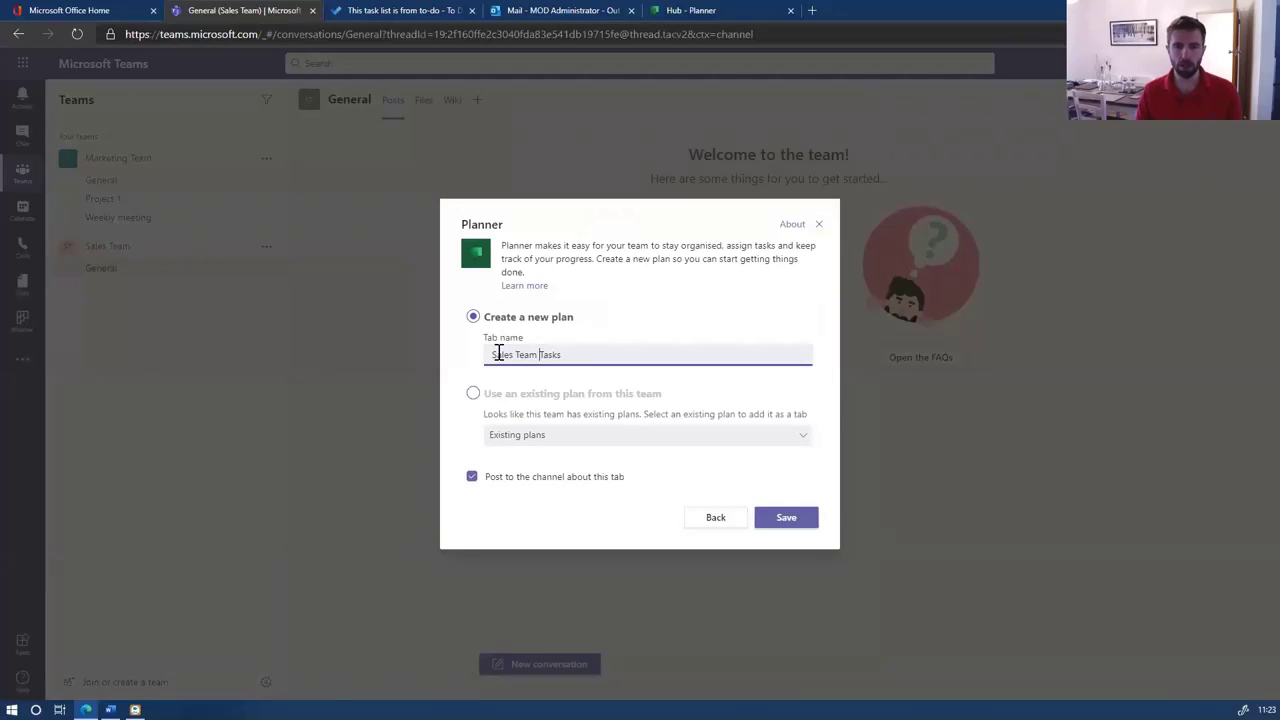
{"action": "left_click", "coordinate": [787, 518]}
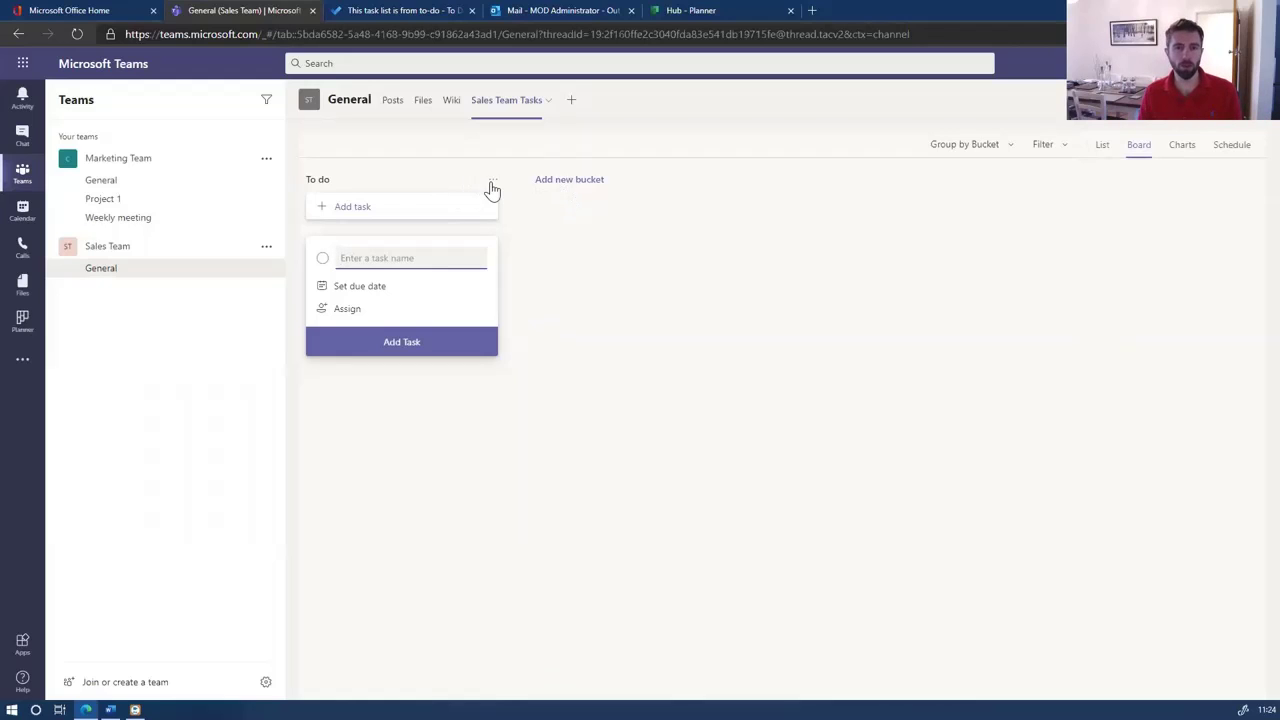
Step: Rename the "To do" bucket as "Weekly Meeting tasks"
{"action": "left_click", "coordinate": [493, 186]}
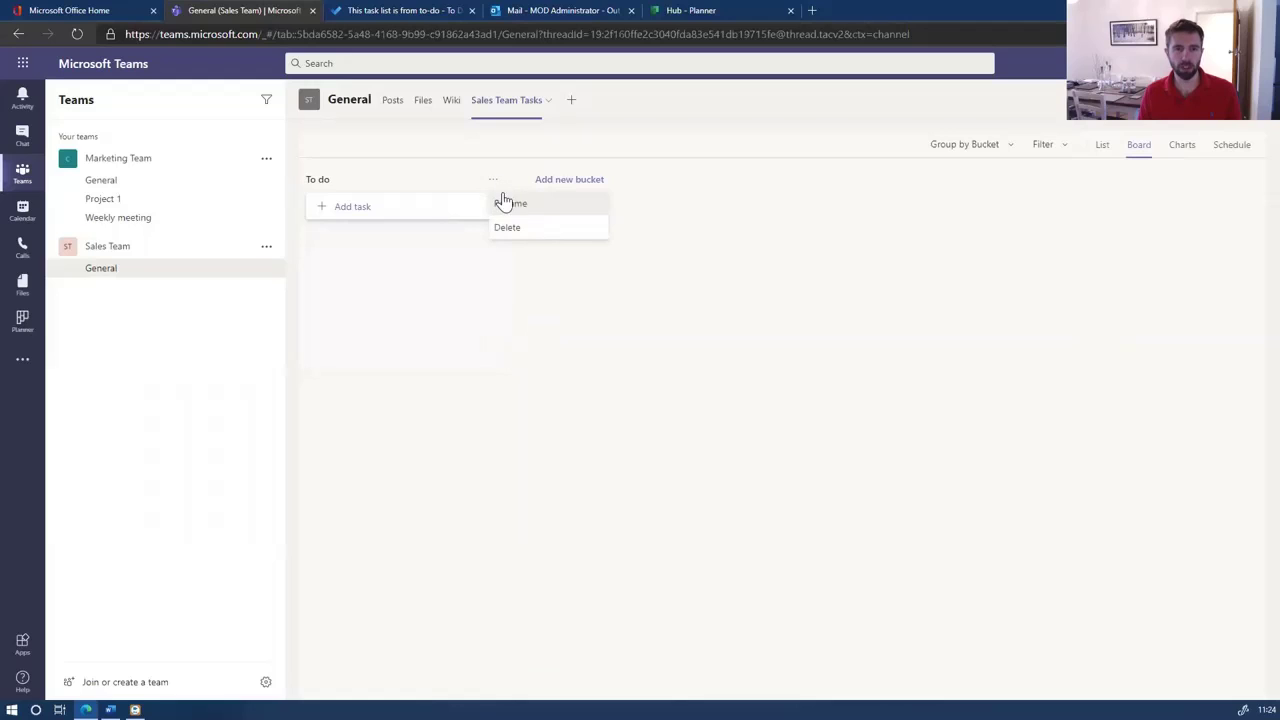
{"action": "left_click", "coordinate": [508, 204]}
{"action": "left_click_drag", "start_coordinate": [306, 178], "coordinate": [352, 175]}
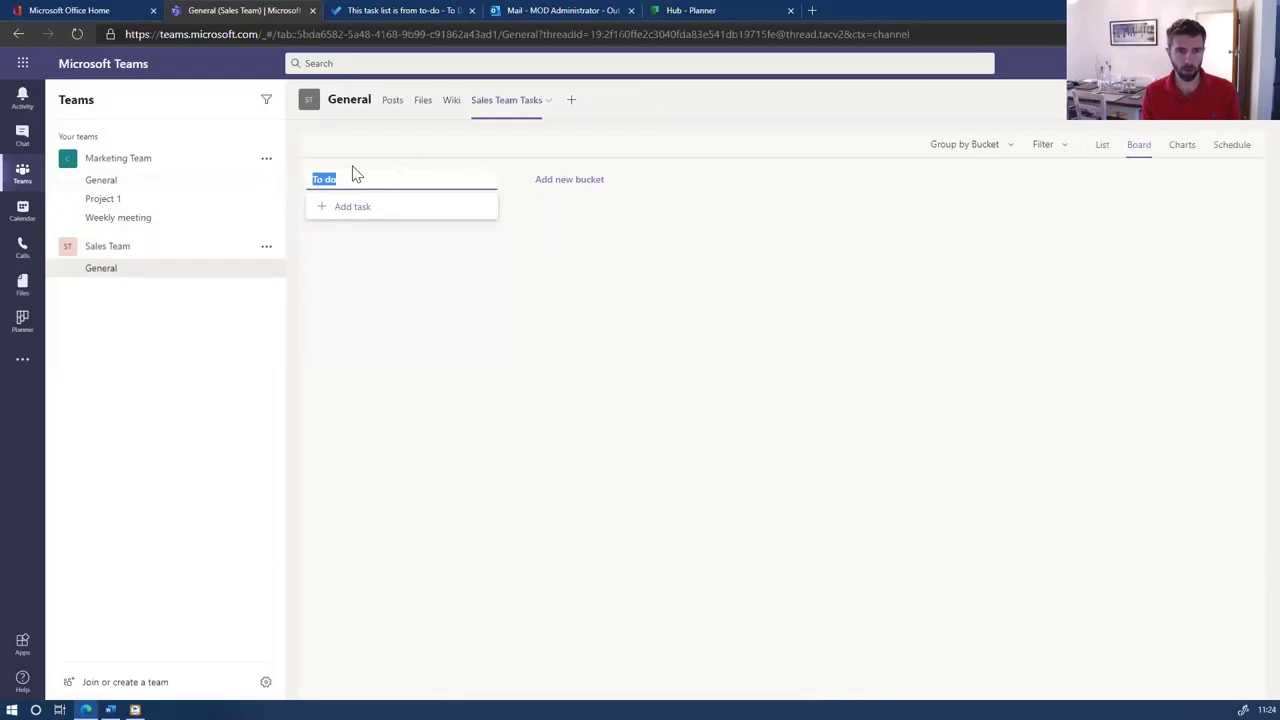
{"action": "type", "text": "We"}
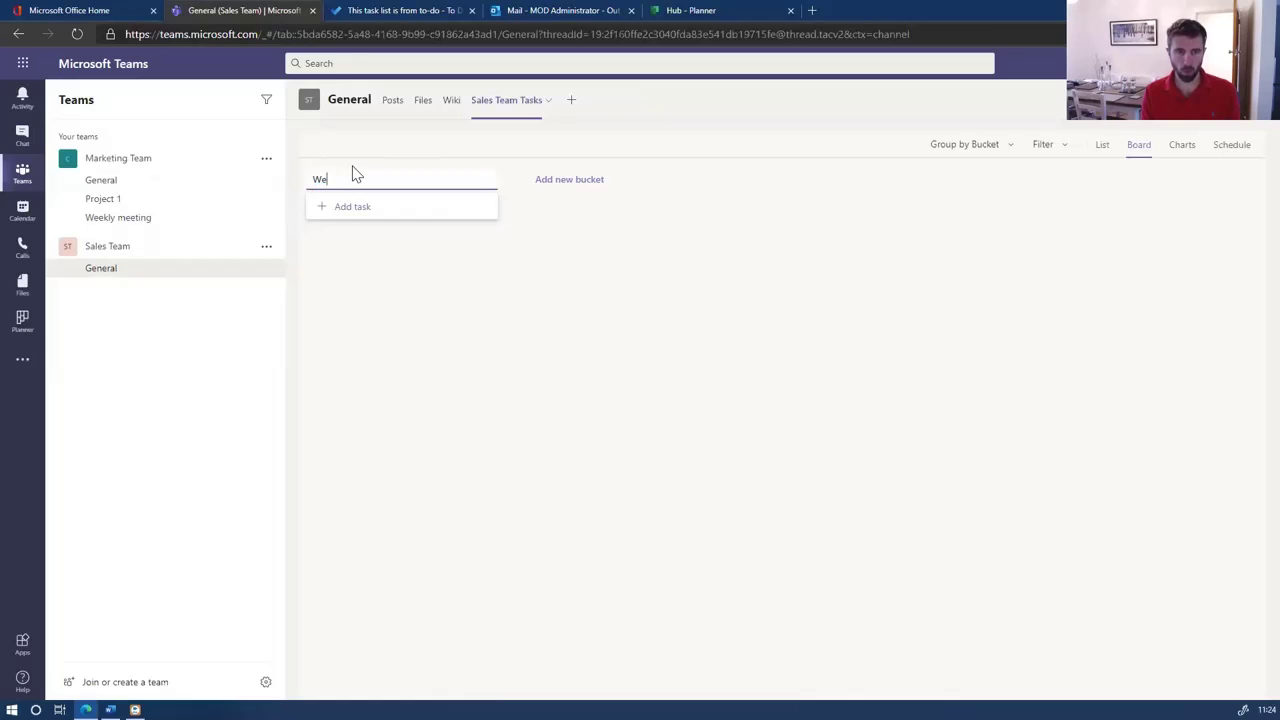
{"action": "type", "text": "ekly Meeting tasks"}
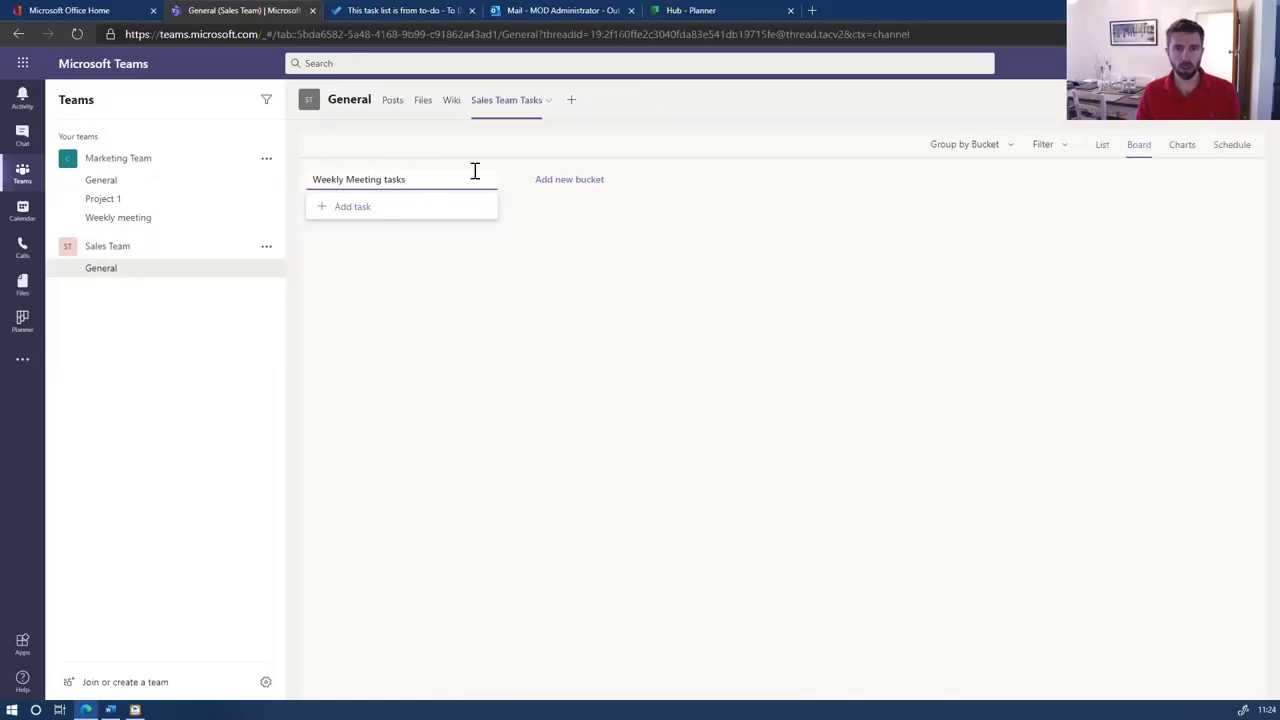
Step: Add a new bucket named "Opportunities to follow up" to the plan
{"action": "left_click", "coordinate": [555, 182]}
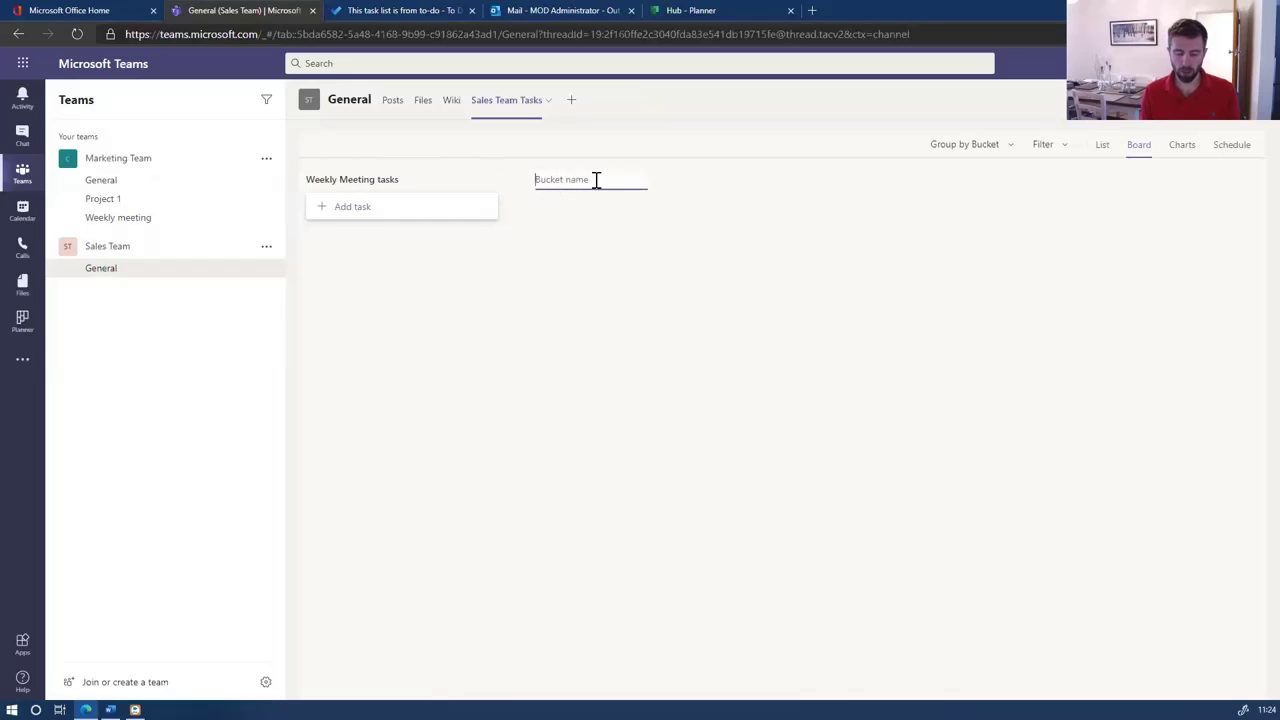
{"action": "type", "text": "Opportunities"}
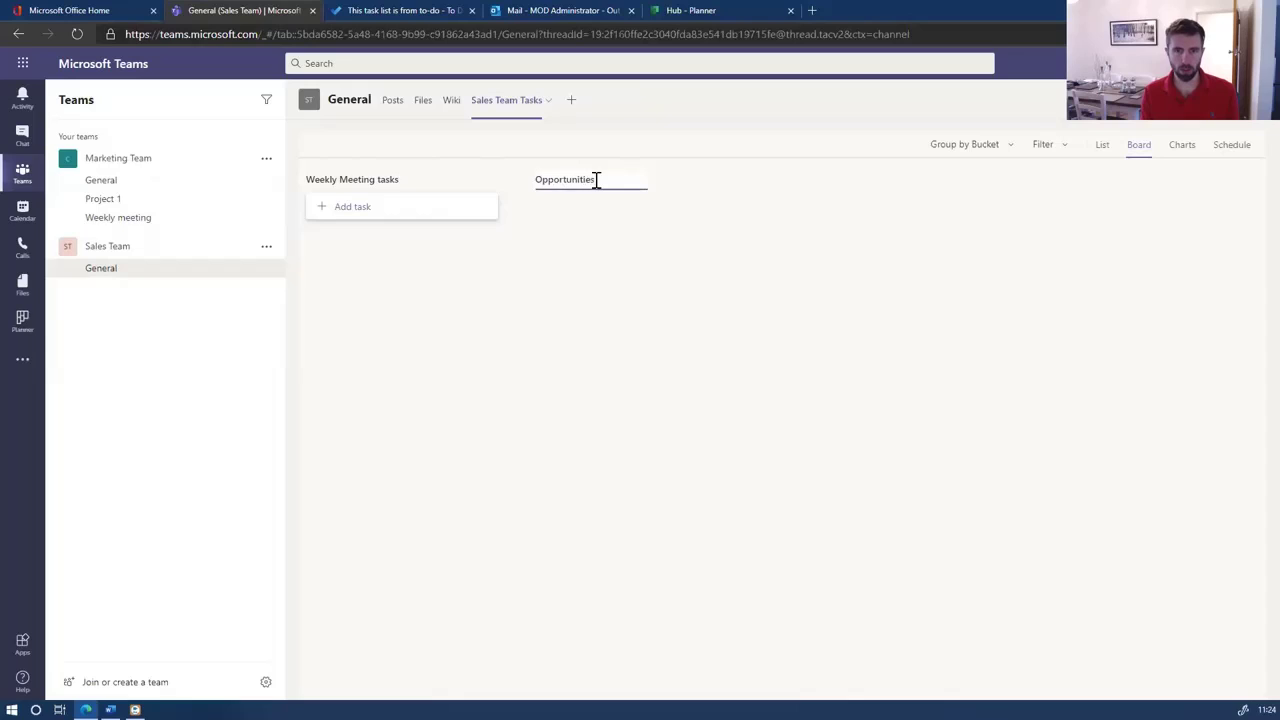
{"action": "type", "text": " to follow up"}
{"action": "key", "text": "Return"}
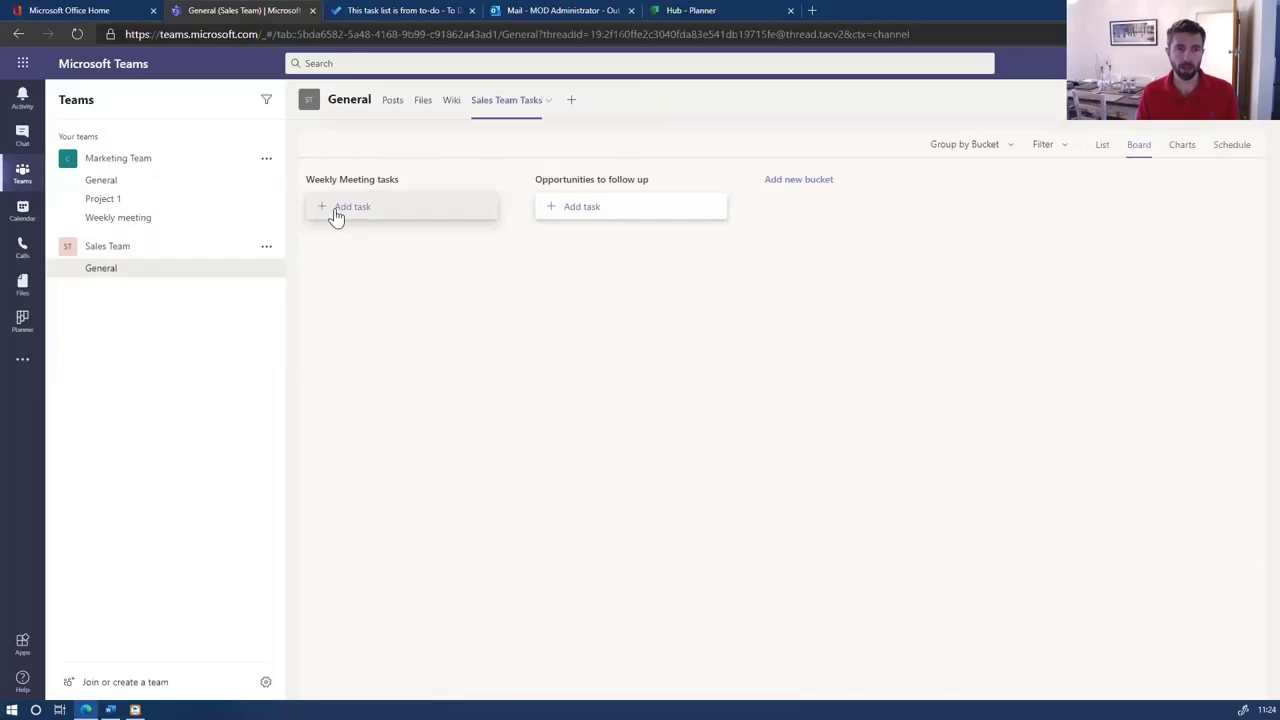
Step: Add the task "Follow up ACME quotation" to the Opportunities to follow up bucket, due 19 November 2020 and assigned to MOD Administrator
{"action": "left_click", "coordinate": [595, 210]}
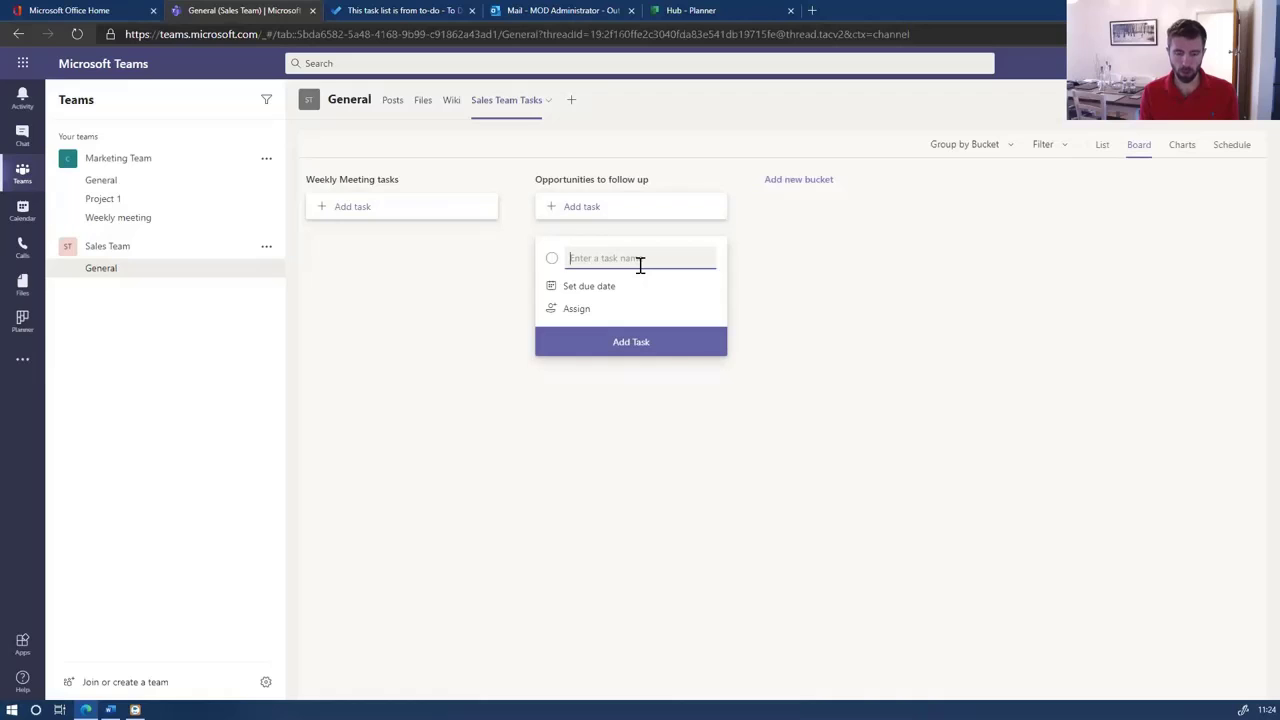
{"action": "type", "text": "Follow up ACME quotation"}
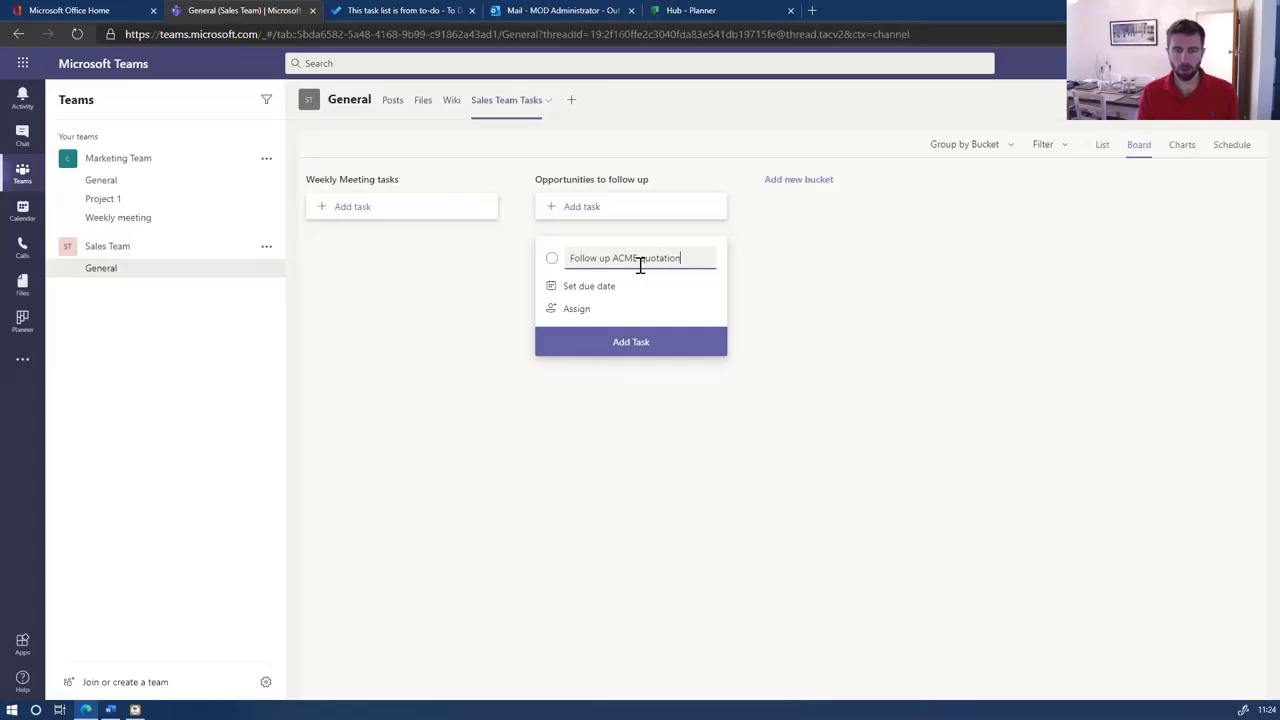
{"action": "left_click", "coordinate": [589, 287]}
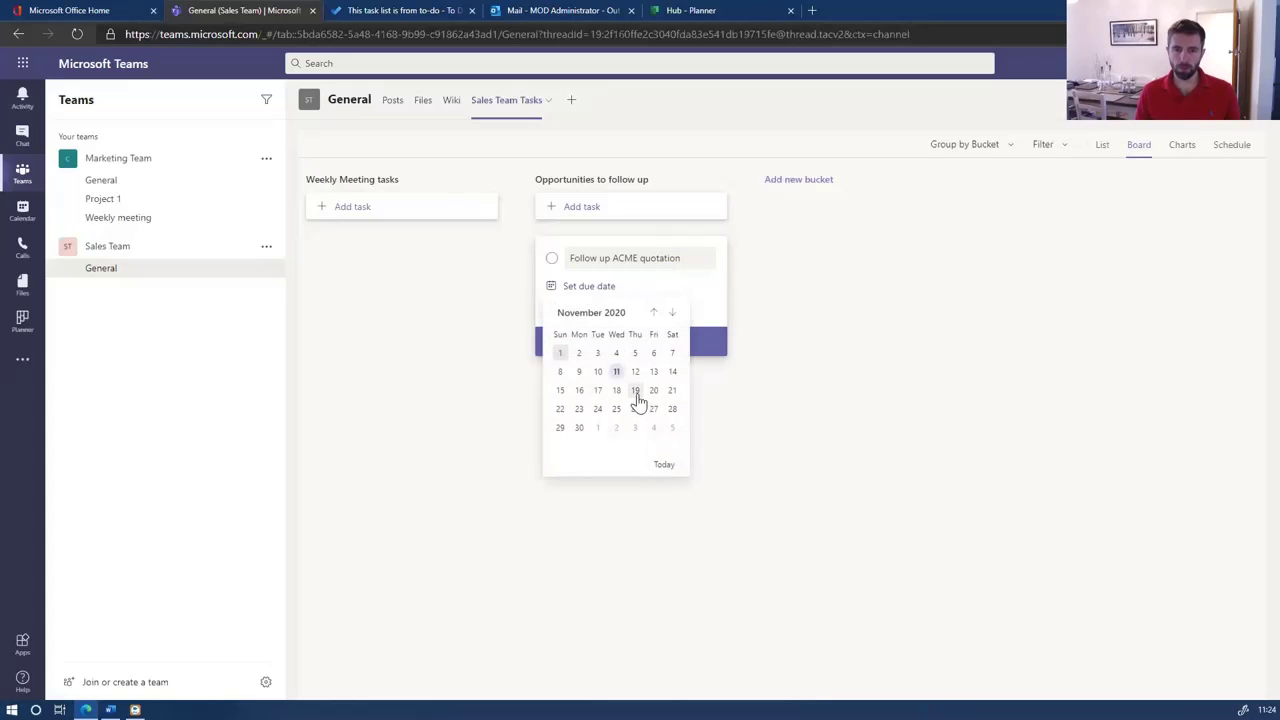
{"action": "left_click", "coordinate": [637, 399]}
{"action": "left_click", "coordinate": [575, 310]}
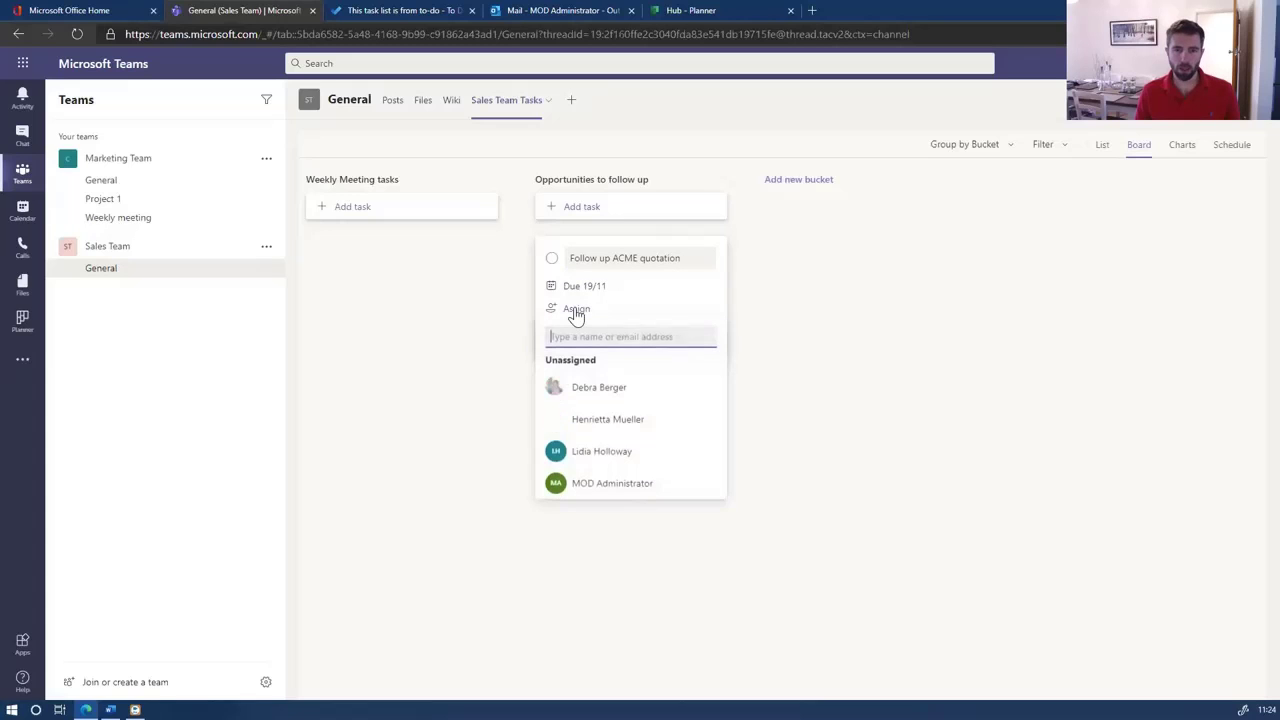
{"action": "left_click", "coordinate": [637, 494]}
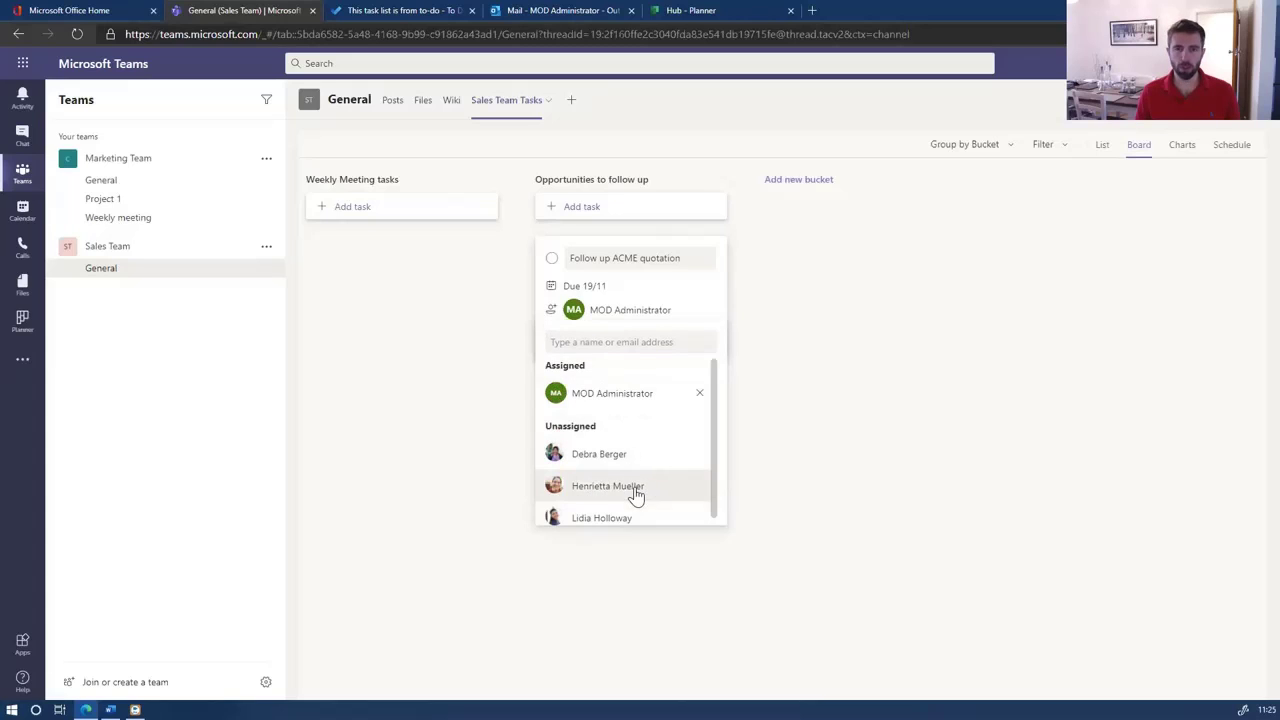
{"action": "left_click", "coordinate": [828, 441]}
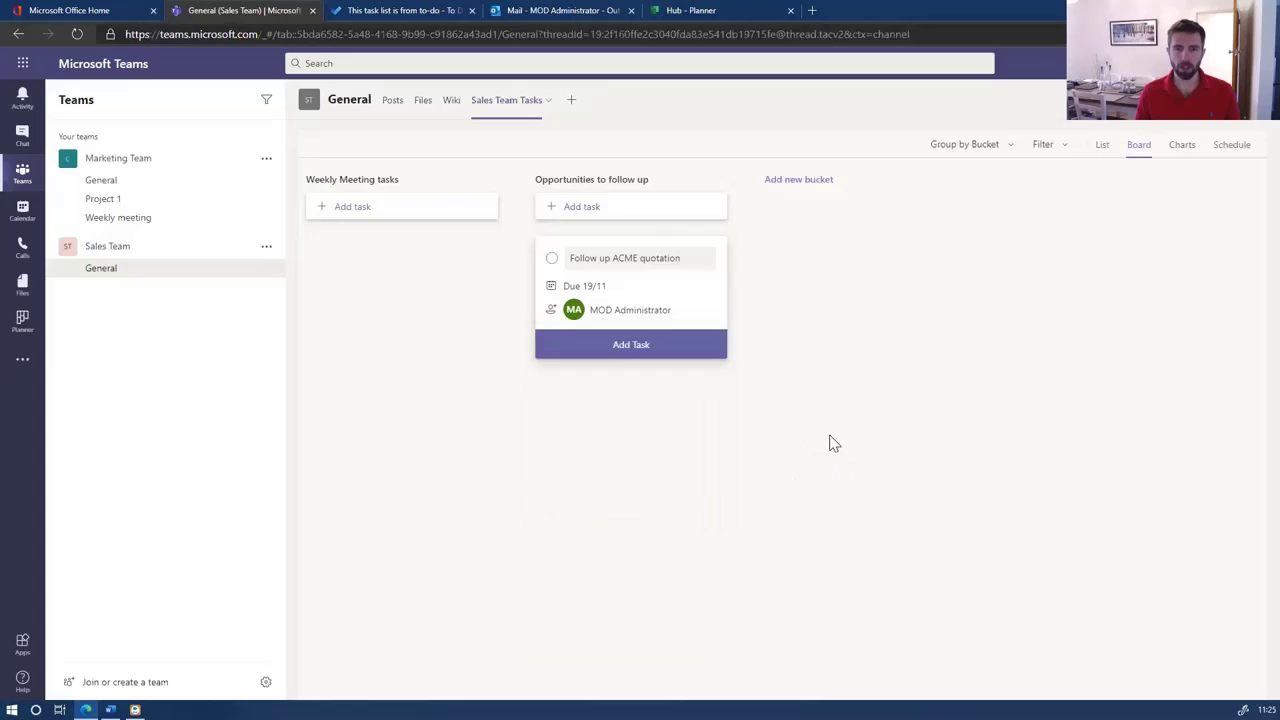
{"action": "left_click", "coordinate": [669, 346]}
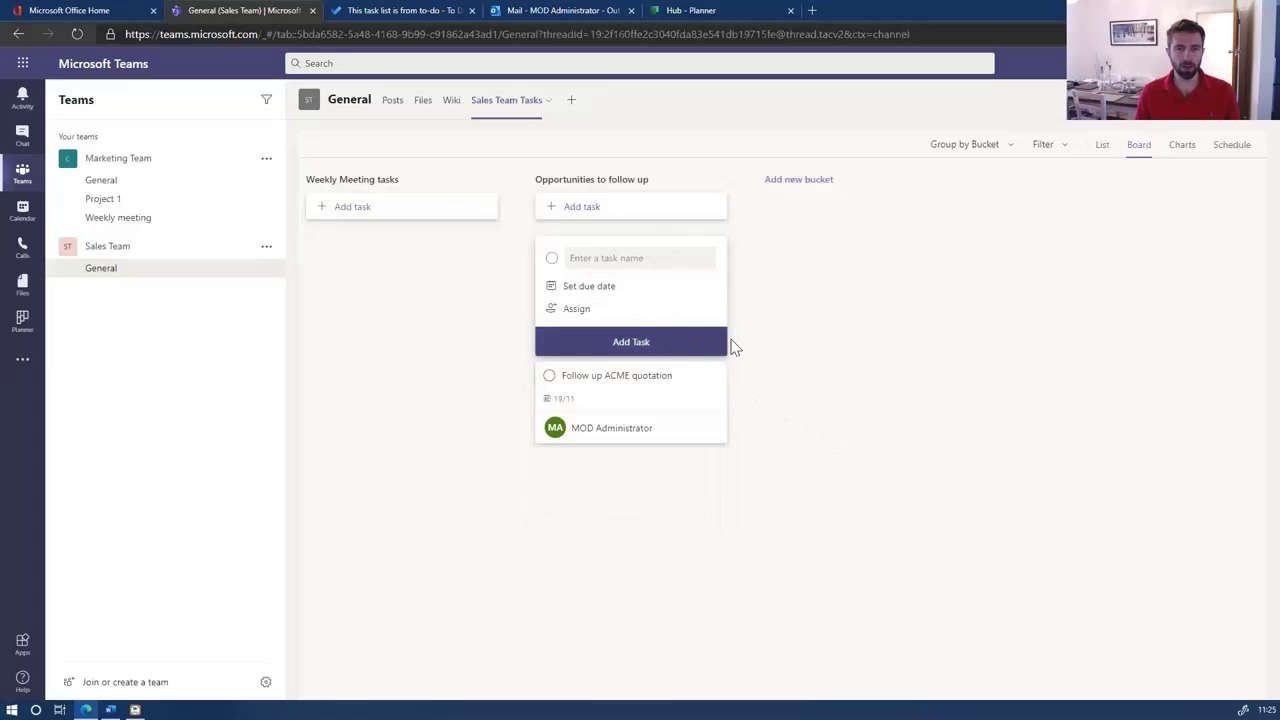
{"action": "left_click", "coordinate": [629, 381]}
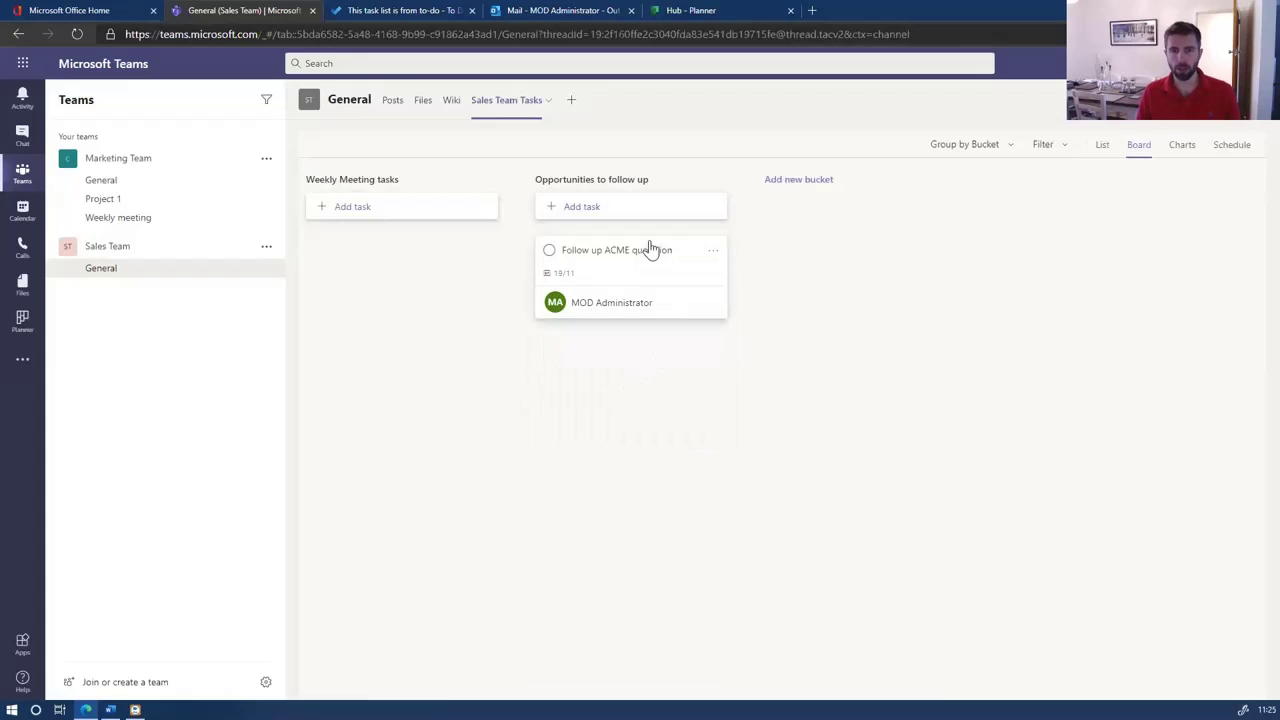
Step: Open the details of the "Follow up ACME quotation" task and review its progress and priority options
{"action": "left_click", "coordinate": [621, 263]}
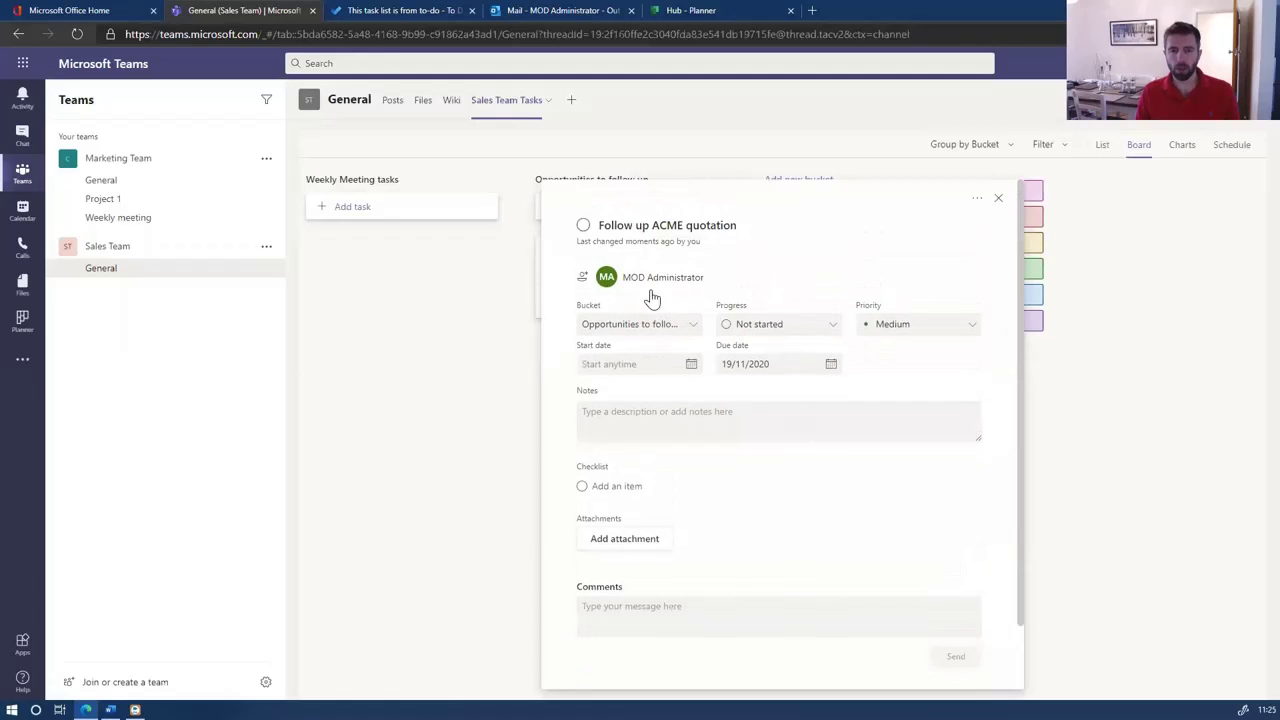
{"action": "left_click", "coordinate": [832, 326]}
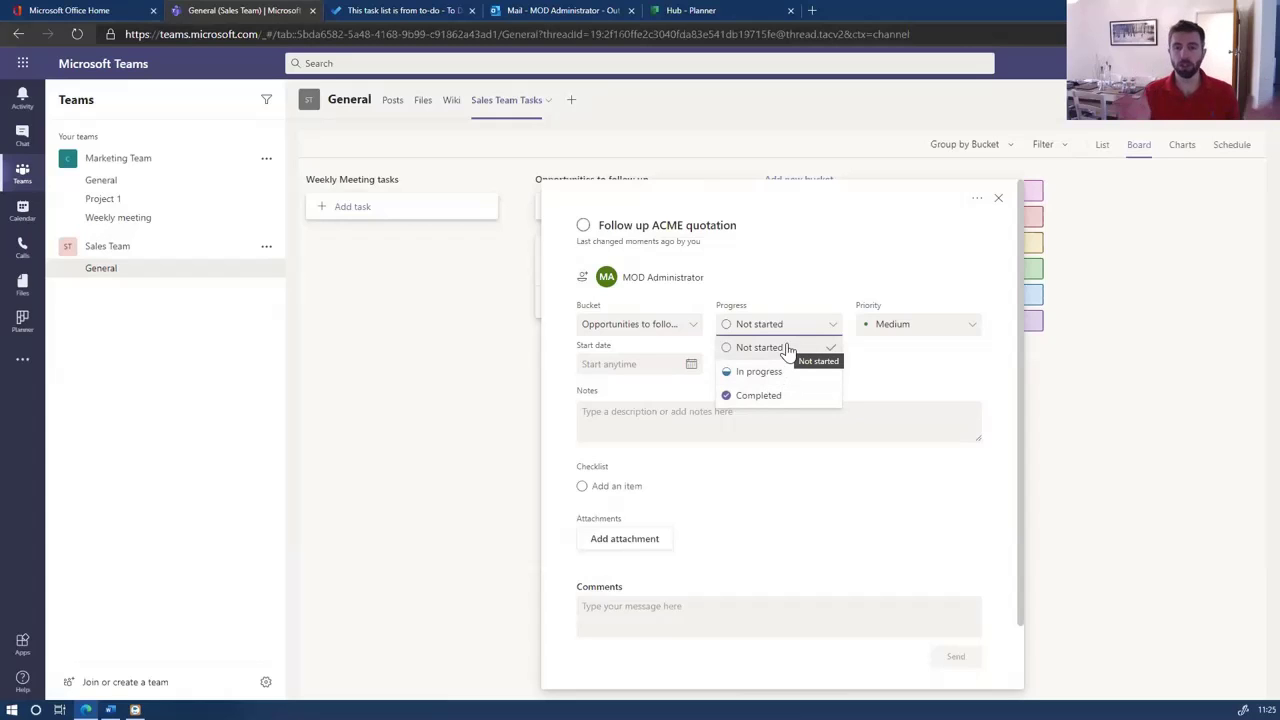
{"action": "left_click", "coordinate": [908, 331]}
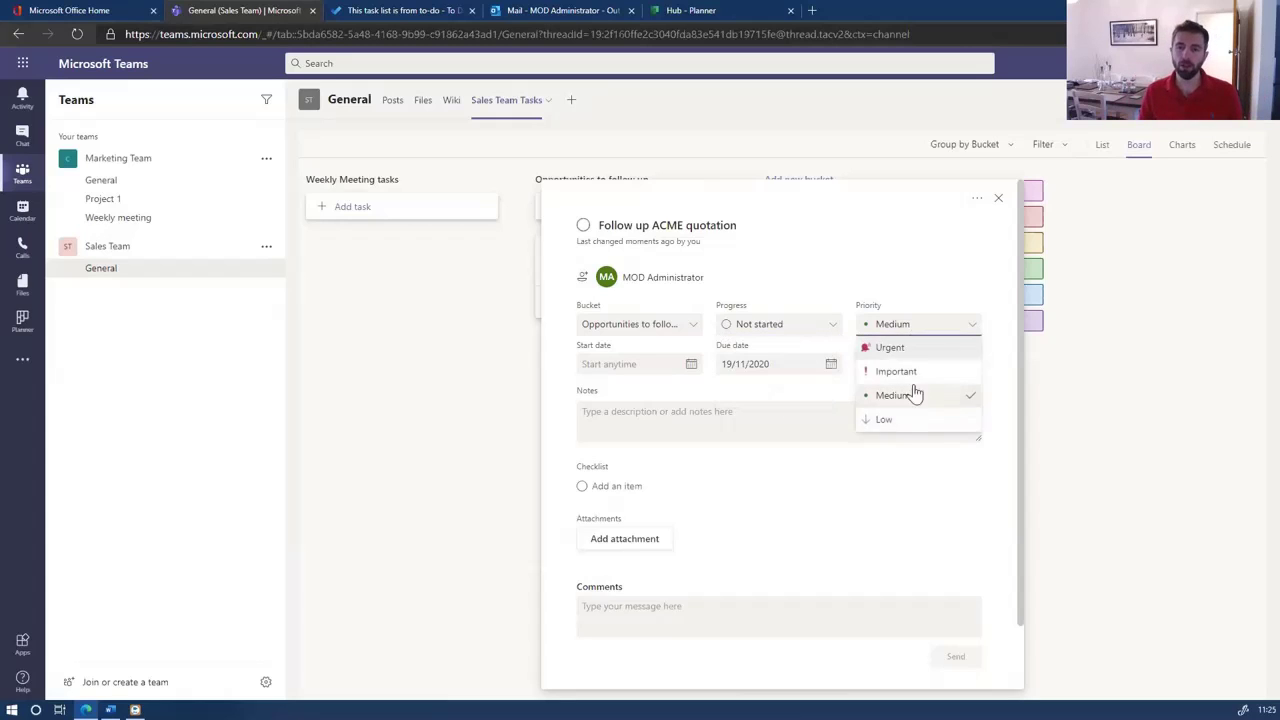
{"action": "left_click", "coordinate": [697, 390]}
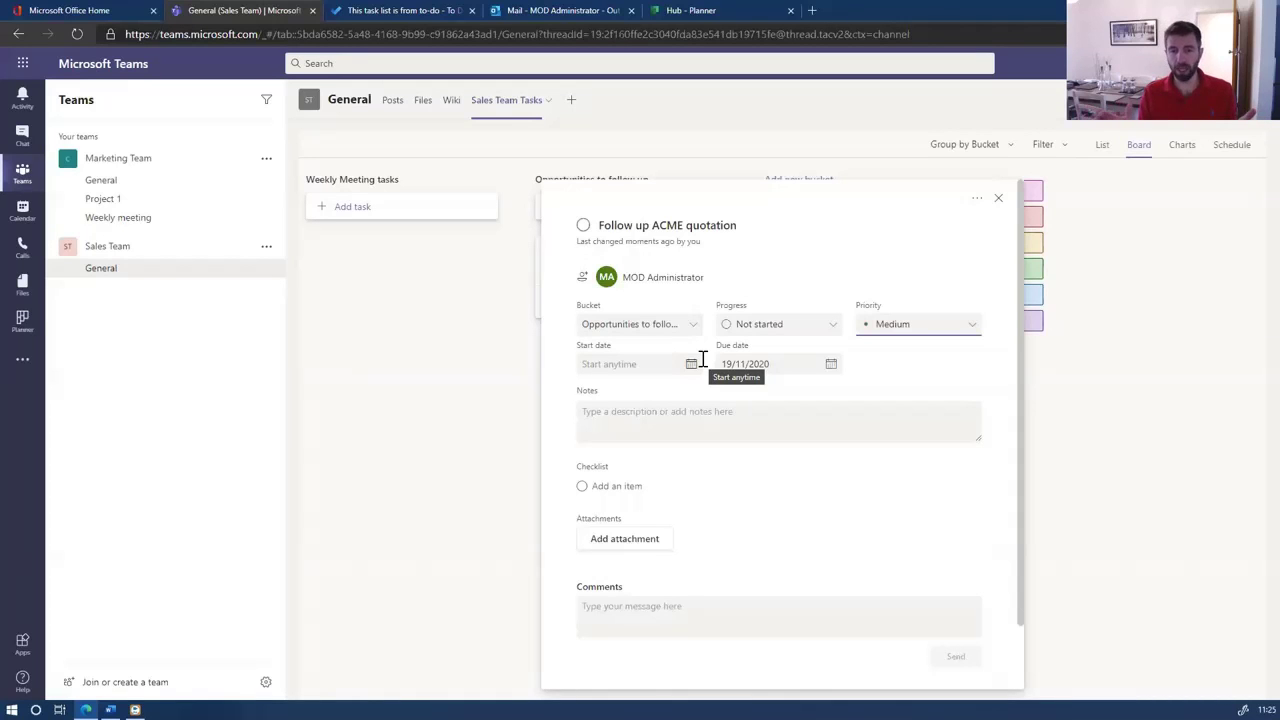
Step: Enter the checklist item "Call client about the opportunity" in the "Follow up ACME quotation" task
{"action": "scroll", "coordinate": [709, 403], "scroll_direction": "down", "scroll_amount": 1}
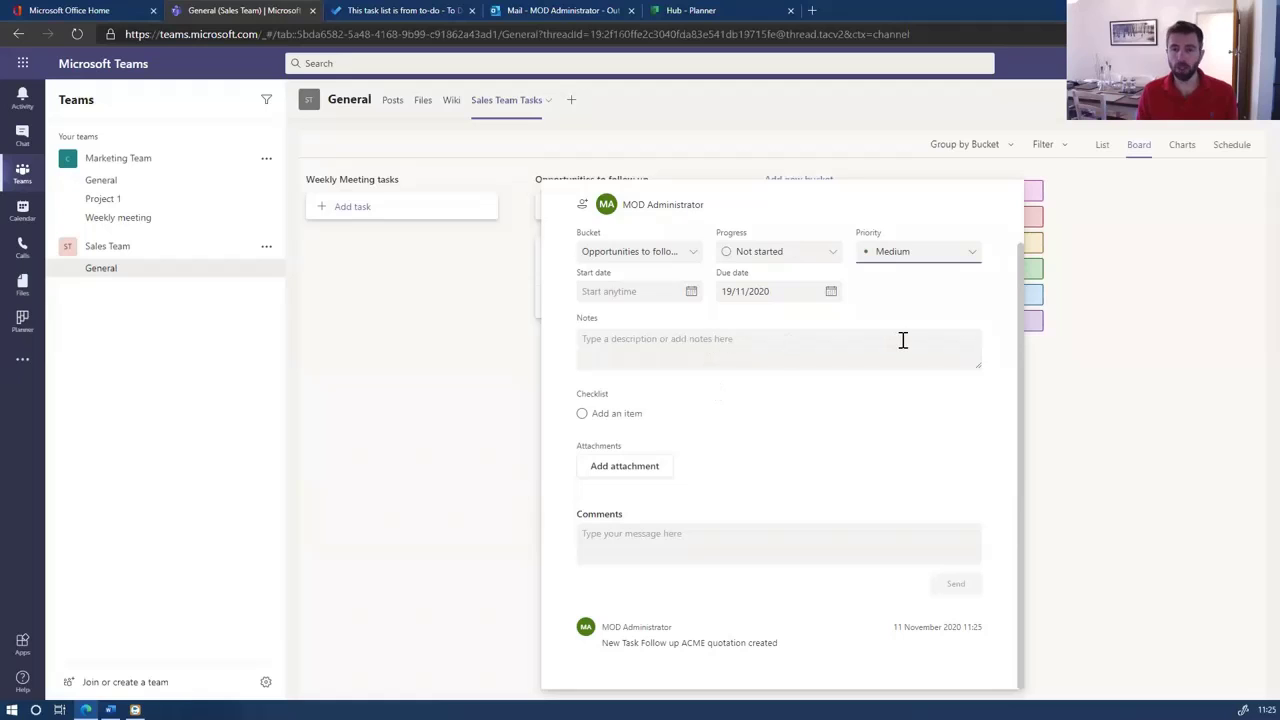
{"action": "left_click", "coordinate": [606, 414]}
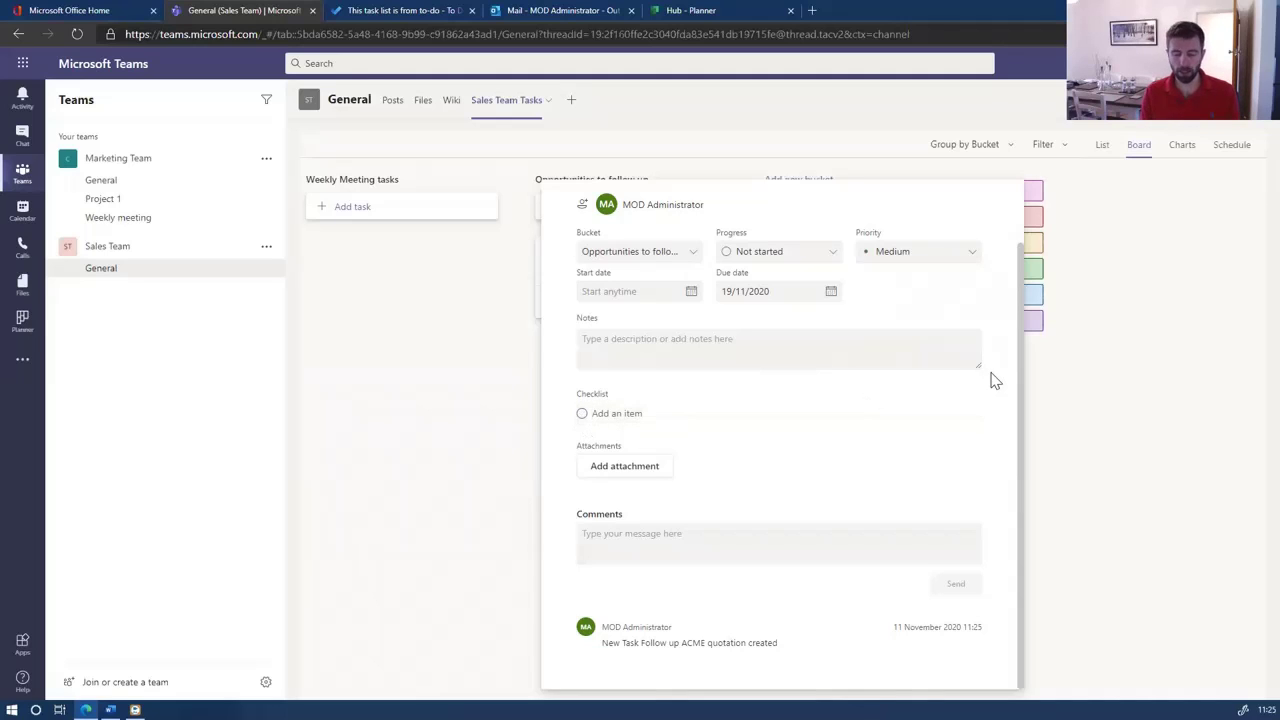
{"action": "type", "text": "C"}
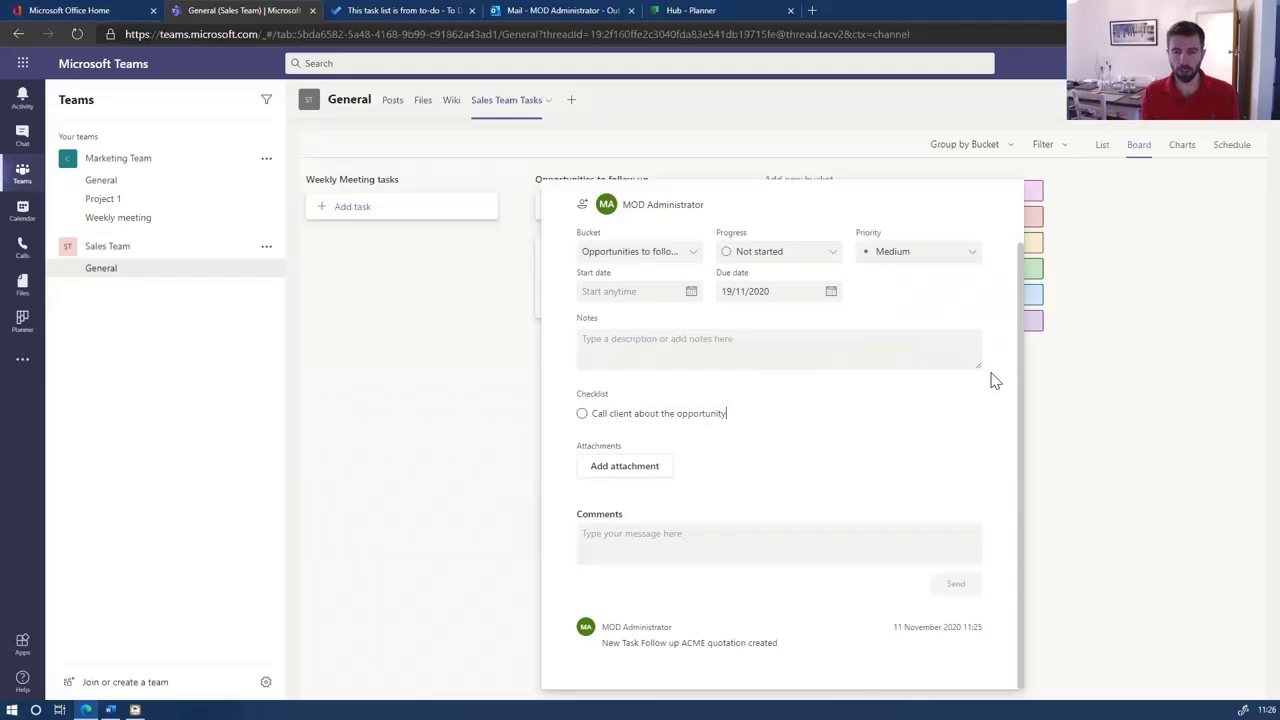
Step: Add the checklist item "Update the sales teams" to the task and stop showing the checklist on its card
{"action": "key", "text": "Return"}
{"action": "type", "text": "Update the sales teams"}
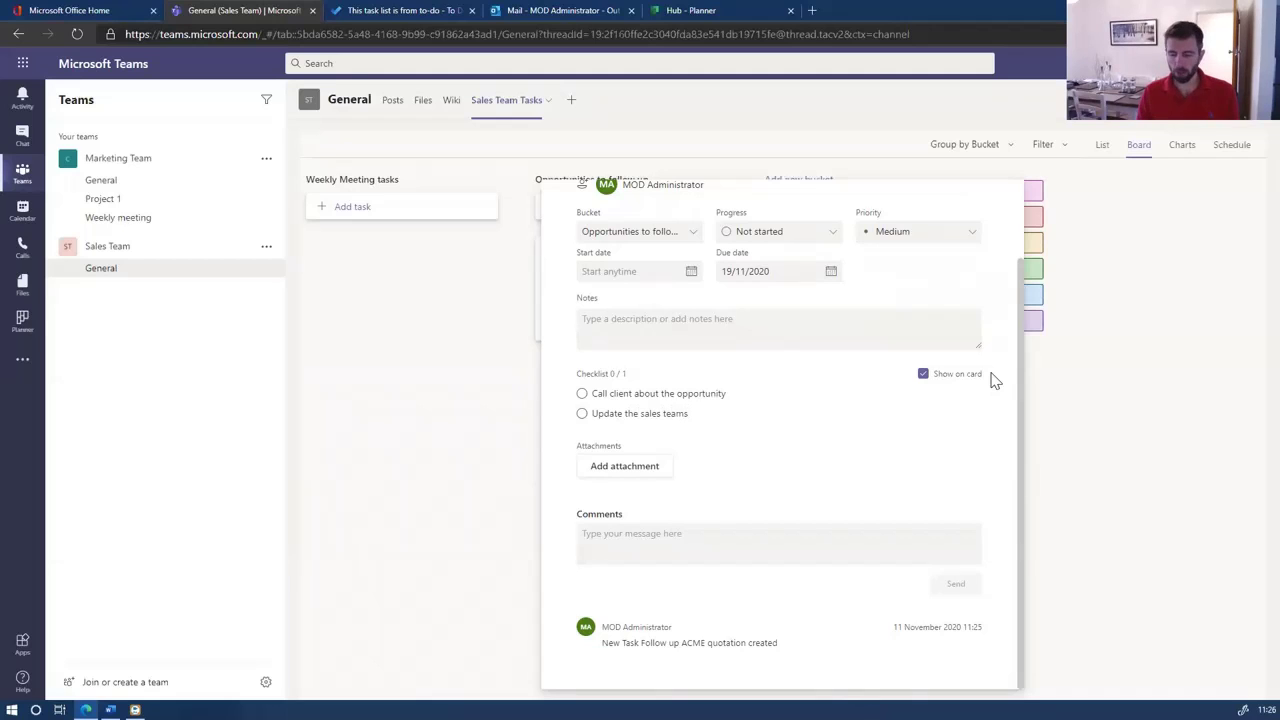
{"action": "key", "text": "Return"}
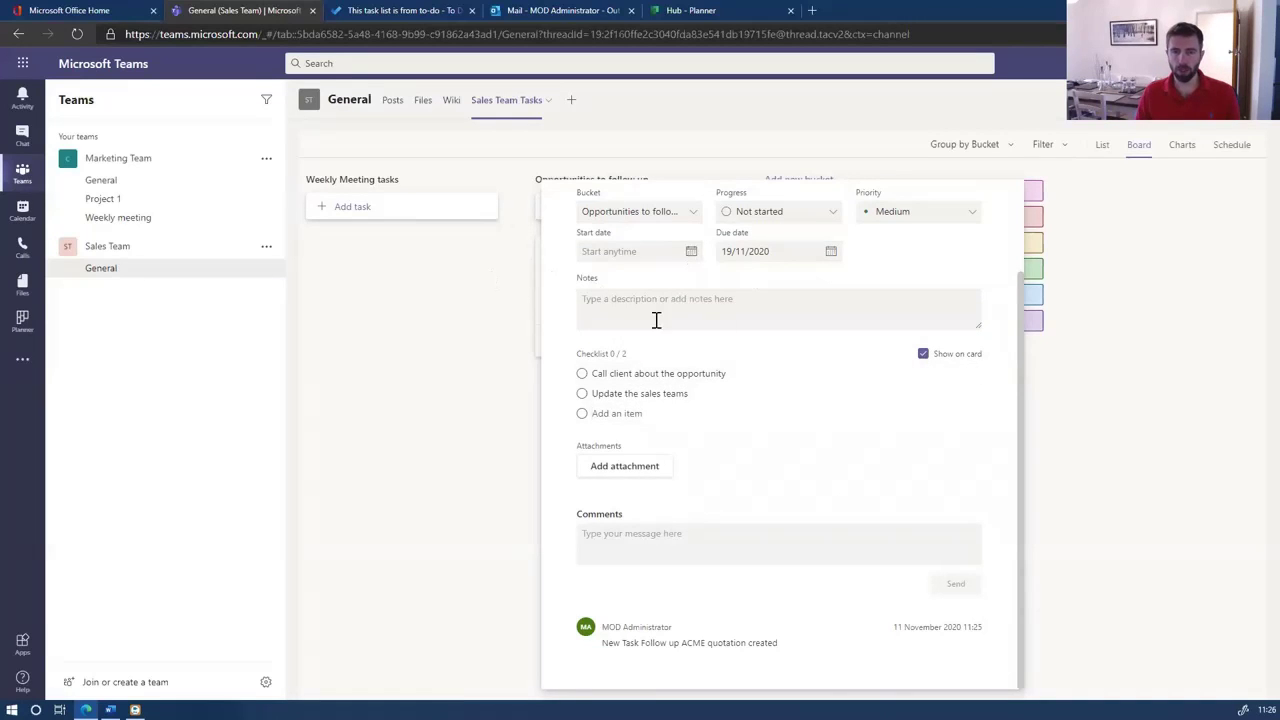
{"action": "left_click", "coordinate": [924, 355]}
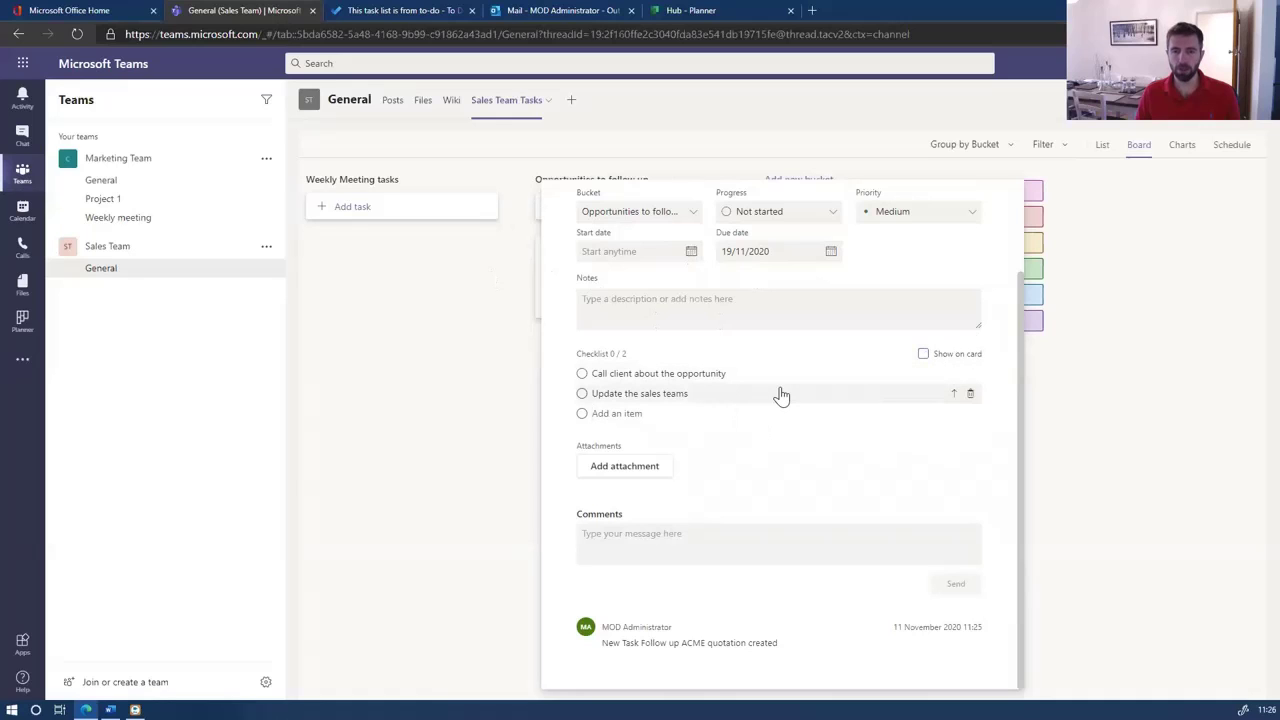
Step: Check the task's attachment options, then post the comment "please do this" and close the task details
{"action": "left_click", "coordinate": [628, 474]}
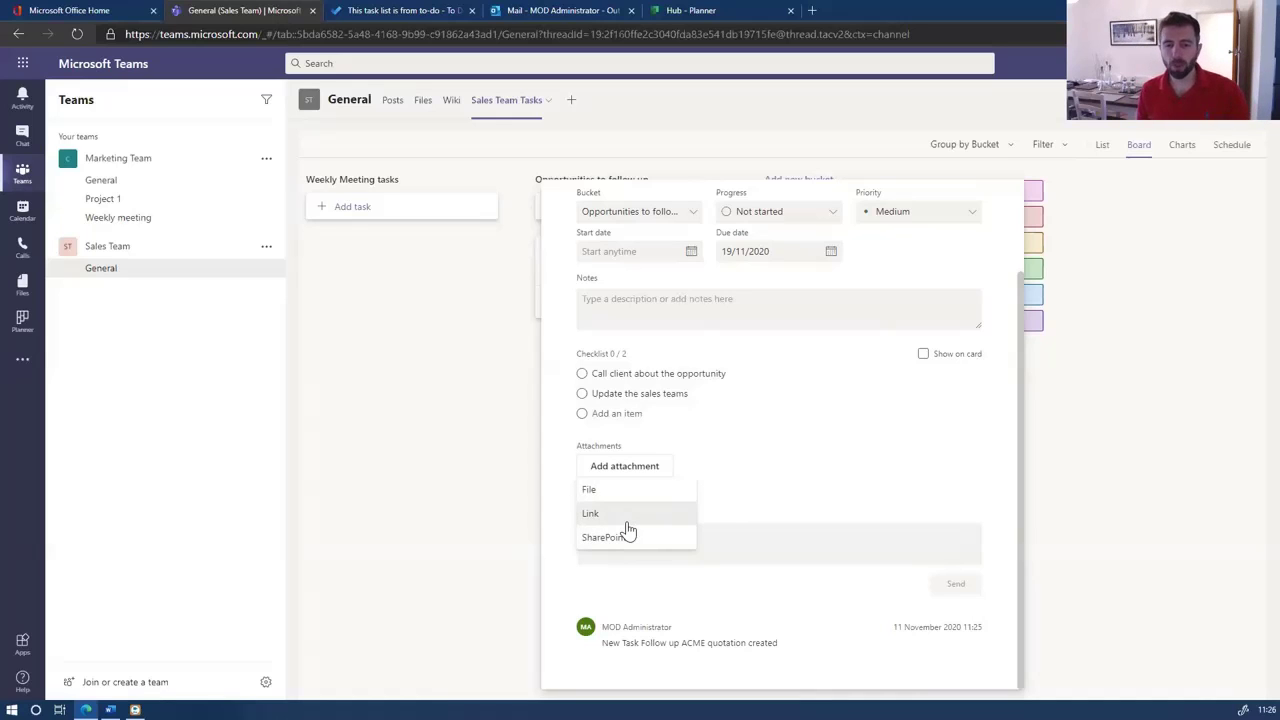
{"action": "left_click", "coordinate": [858, 556]}
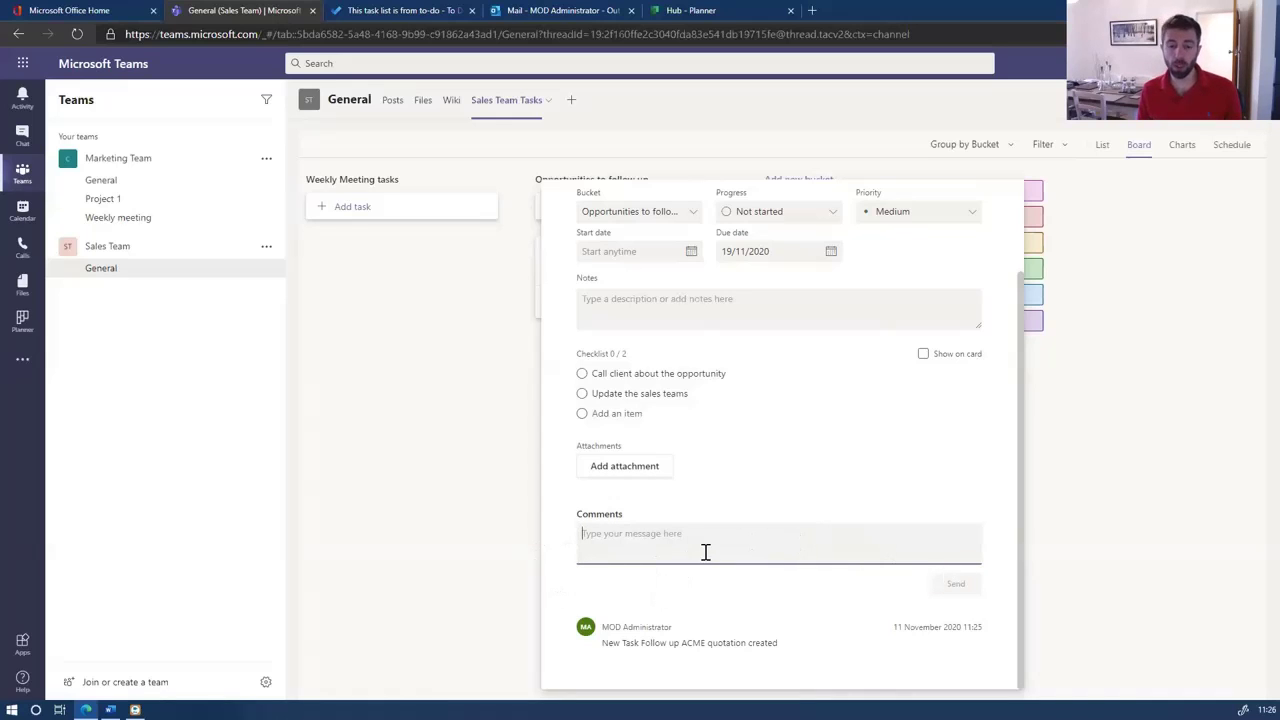
{"action": "type", "text": "please do this"}
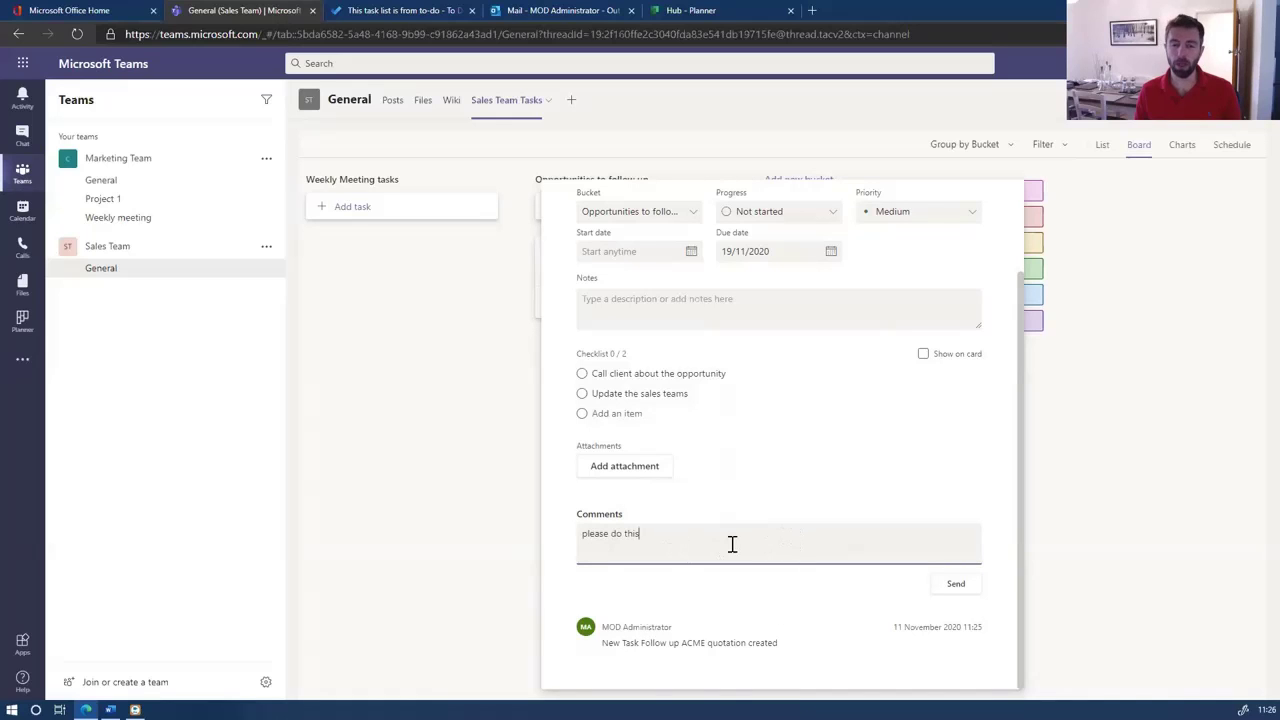
{"action": "left_click", "coordinate": [958, 584]}
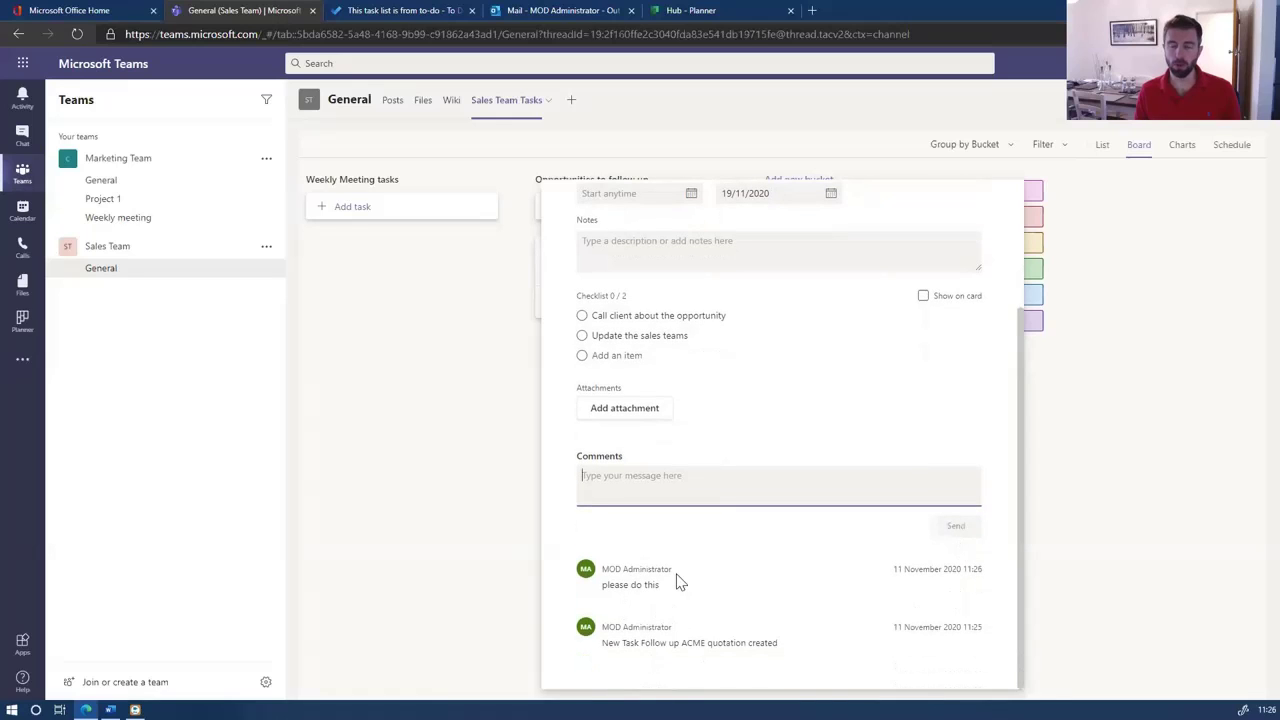
{"action": "left_click", "coordinate": [1094, 552]}
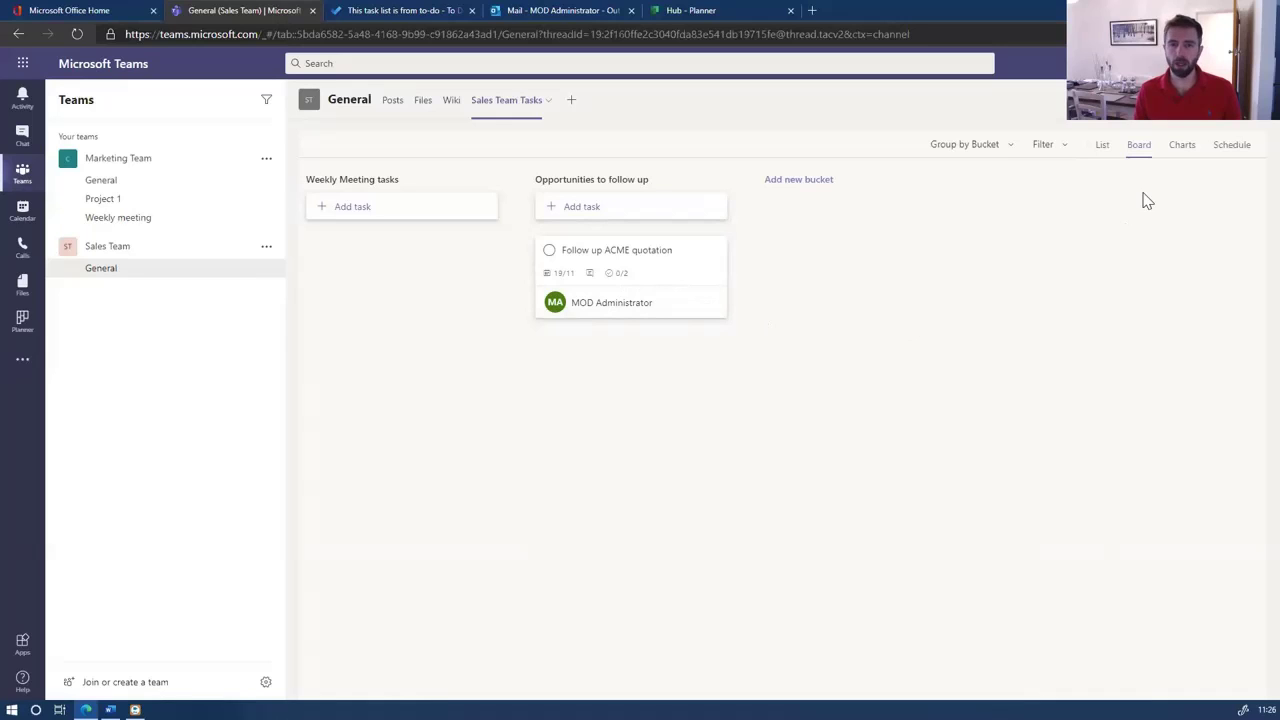
Step: Review the action options and colour labels available for the "Follow up ACME quotation" task card
{"action": "left_click", "coordinate": [713, 252]}
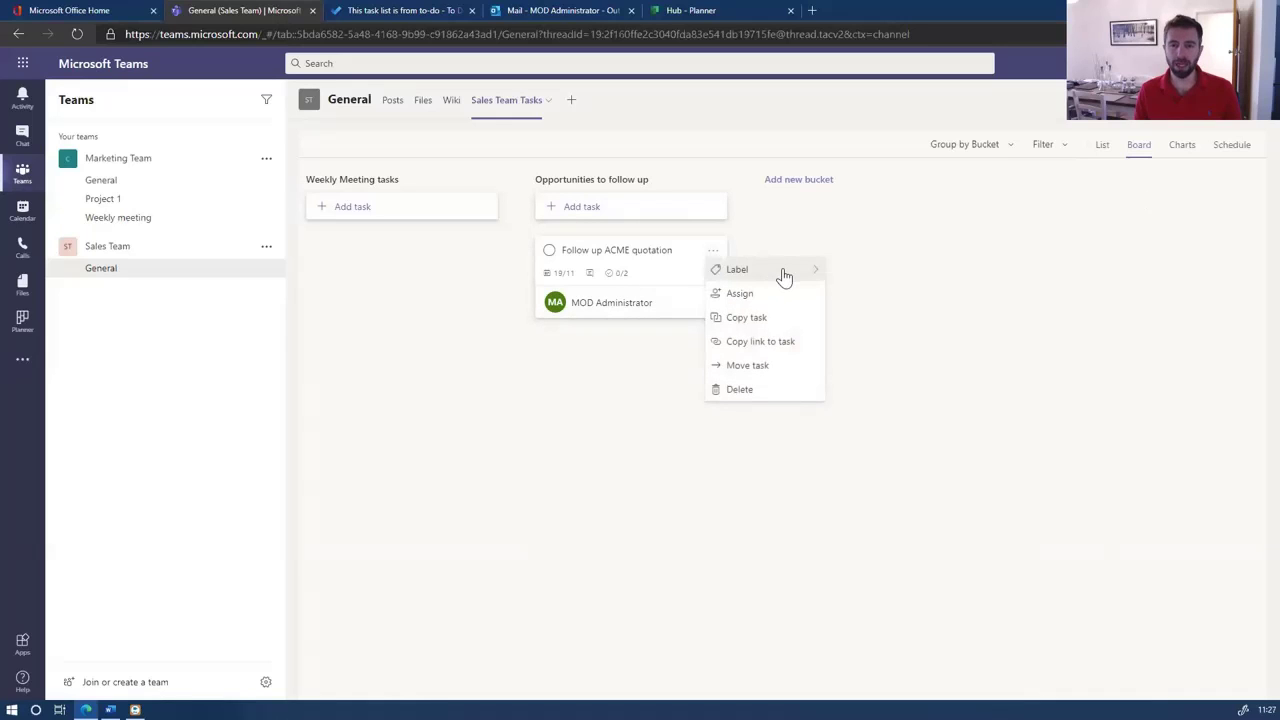
{"action": "mouse_move", "coordinate": [787, 277]}
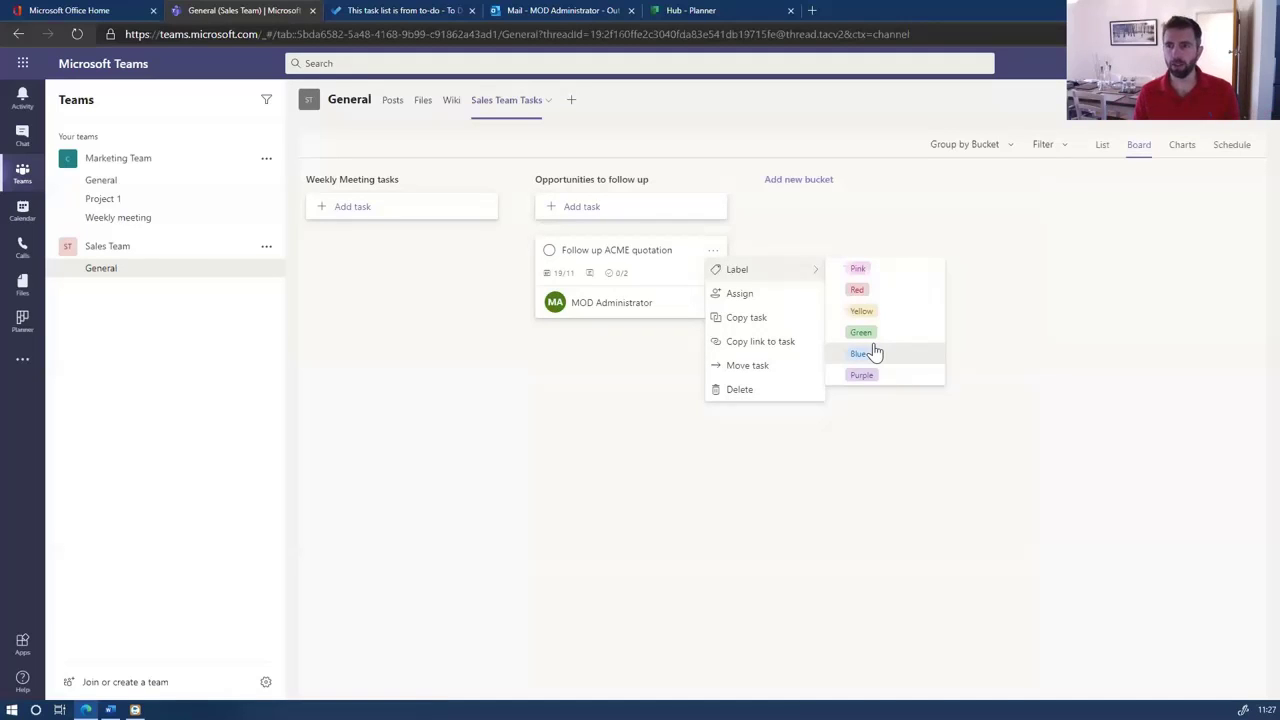
{"action": "left_click", "coordinate": [1060, 230]}
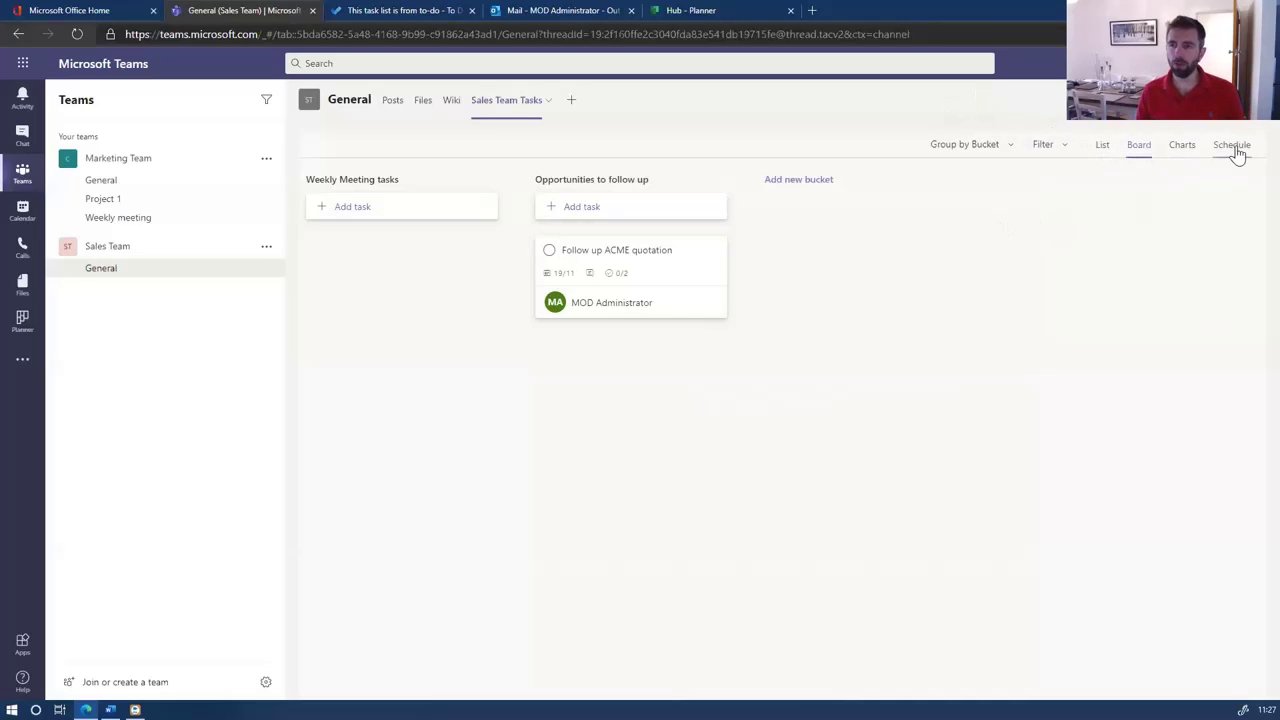
Step: View the Marketing Tasks plan in the Marketing Team's General channel as a list and examine its due date and bucket filters
{"action": "left_click", "coordinate": [189, 186]}
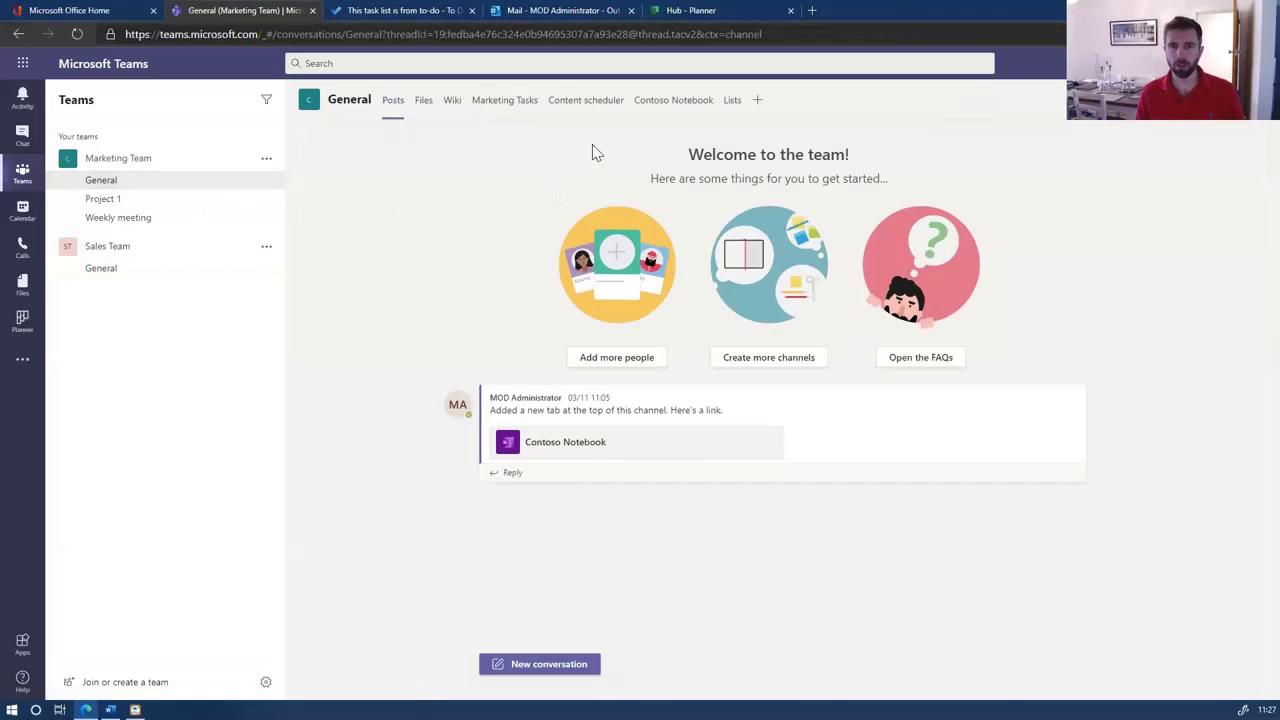
{"action": "left_click", "coordinate": [518, 104]}
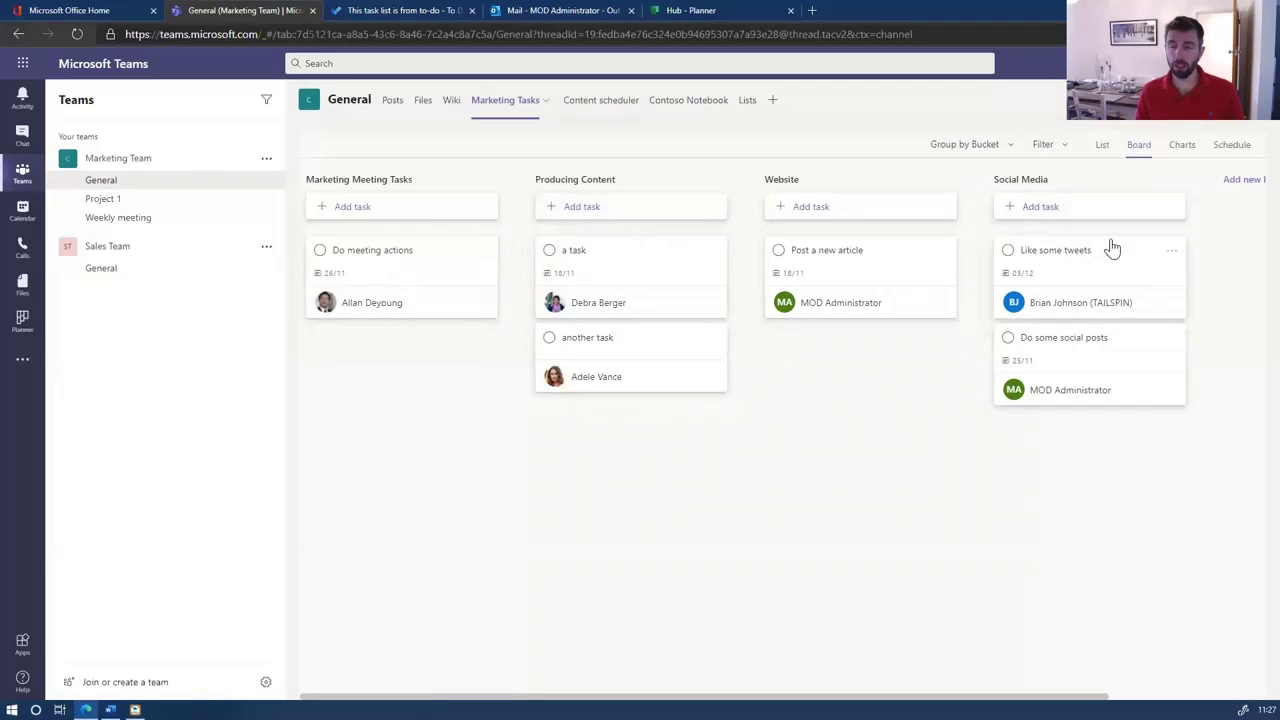
{"action": "left_click", "coordinate": [1100, 147]}
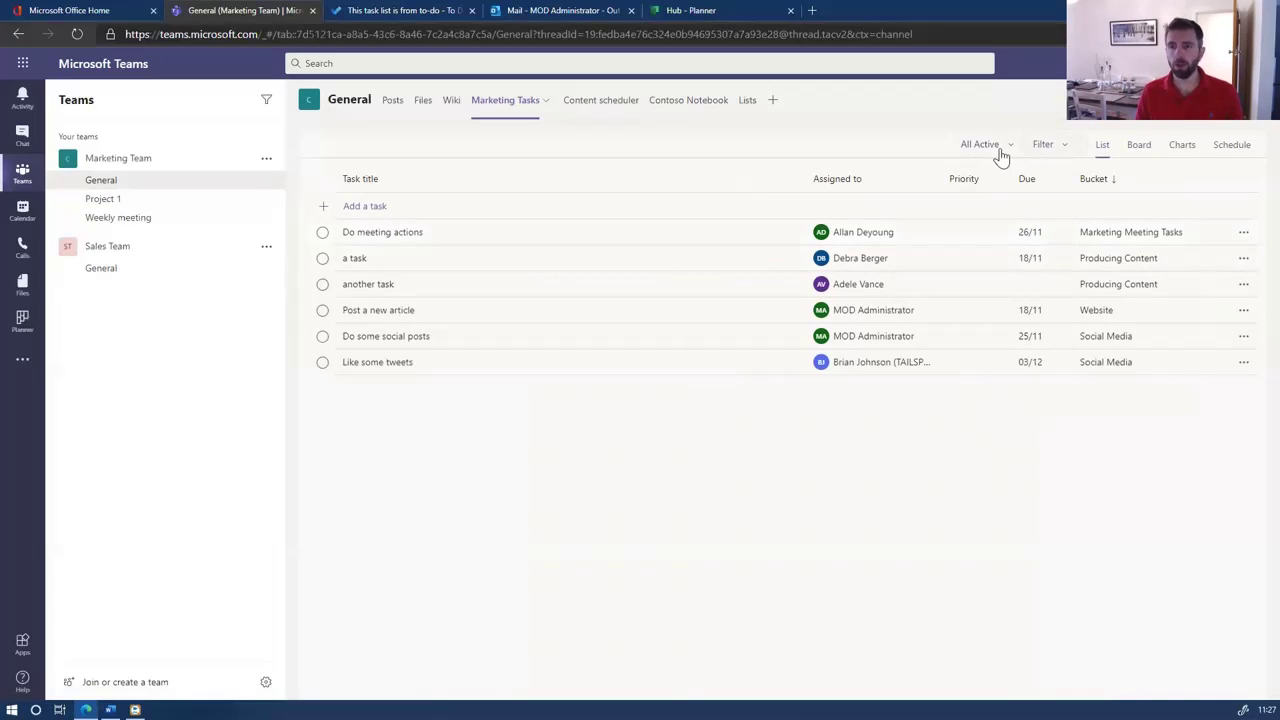
{"action": "left_click", "coordinate": [1046, 146]}
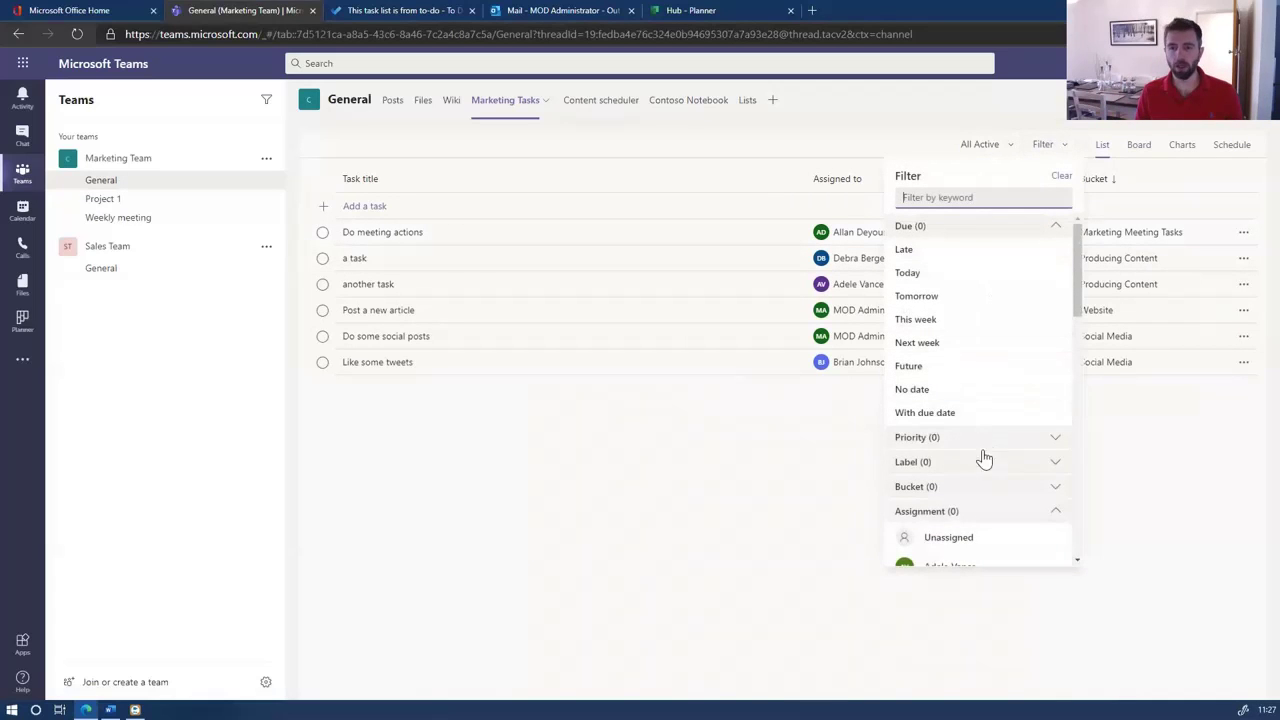
{"action": "left_click", "coordinate": [963, 487]}
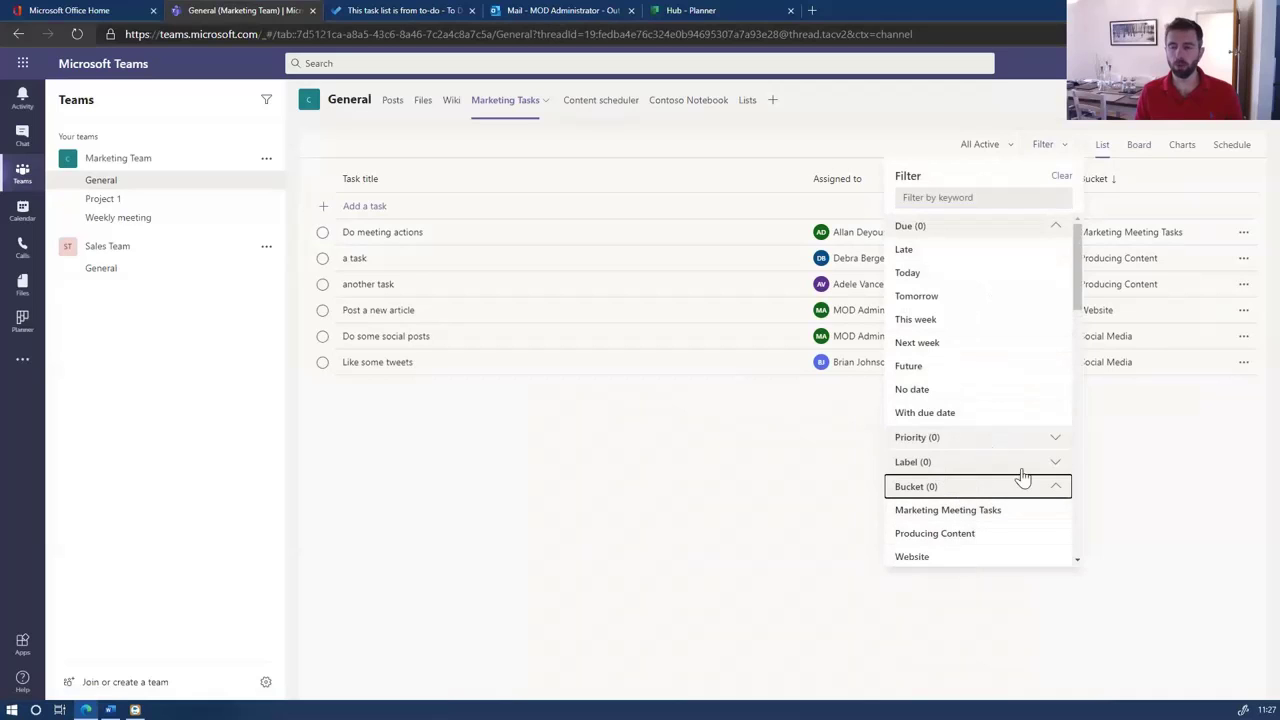
{"action": "left_click", "coordinate": [776, 457]}
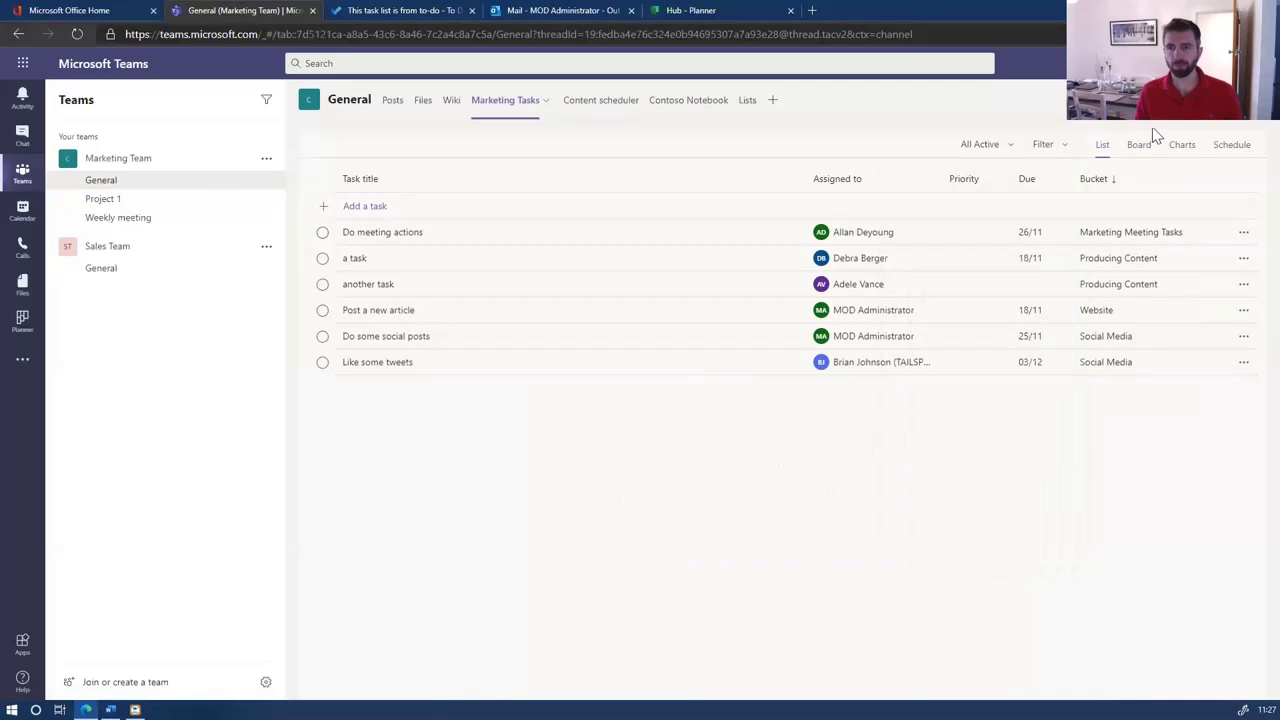
Step: Examine the Marketing Tasks charts for status, bucket, priority and members
{"action": "left_click", "coordinate": [1178, 147]}
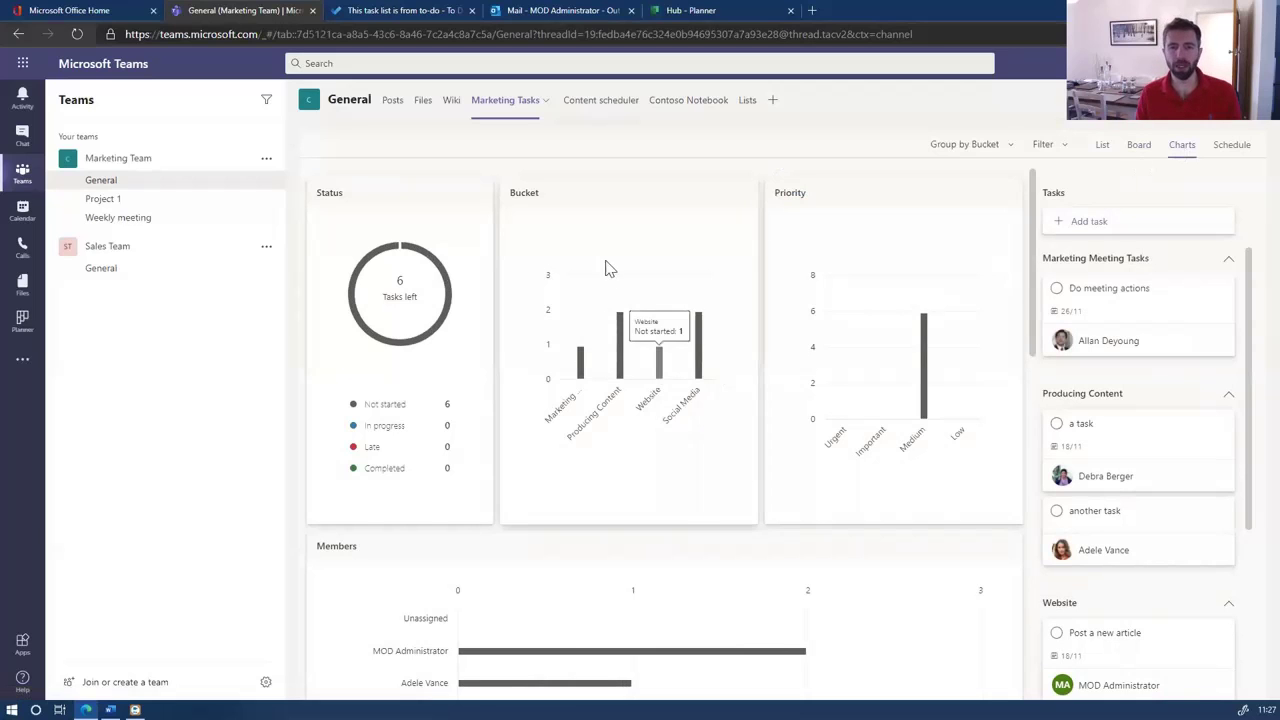
{"action": "scroll", "coordinate": [670, 385], "scroll_direction": "down", "scroll_amount": 3}
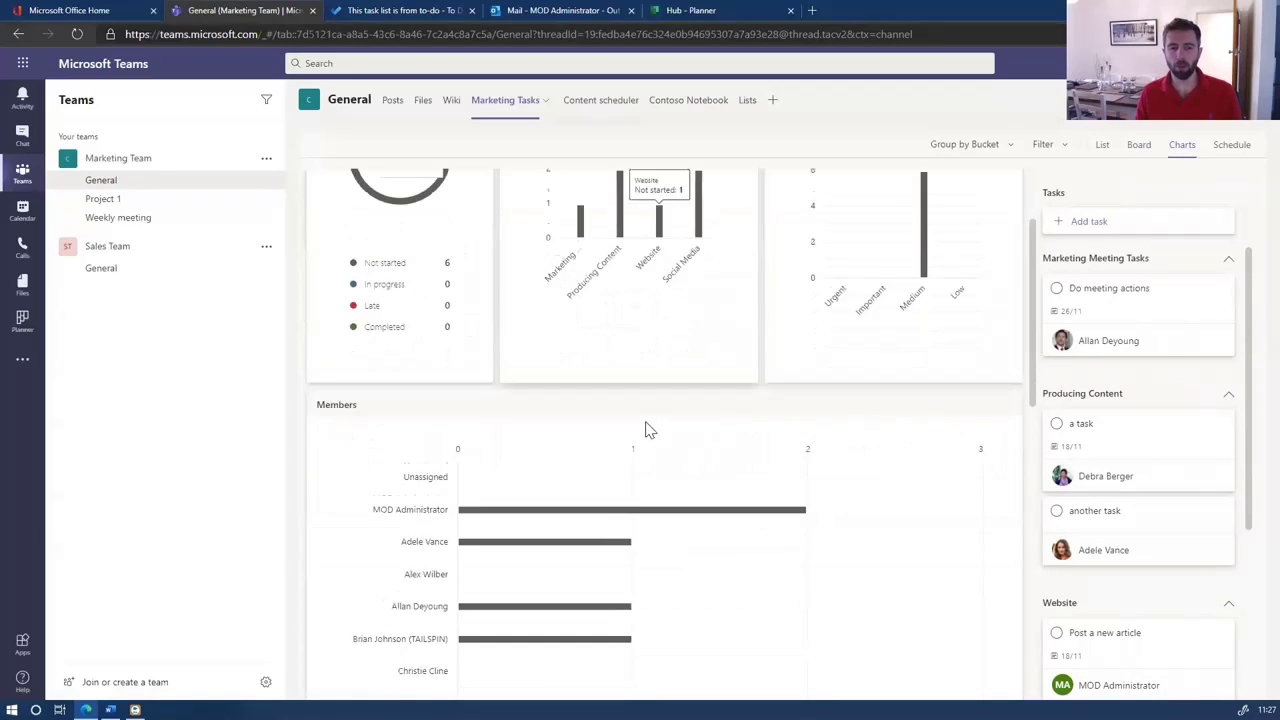
{"action": "scroll", "coordinate": [766, 340], "scroll_direction": "up", "scroll_amount": 3}
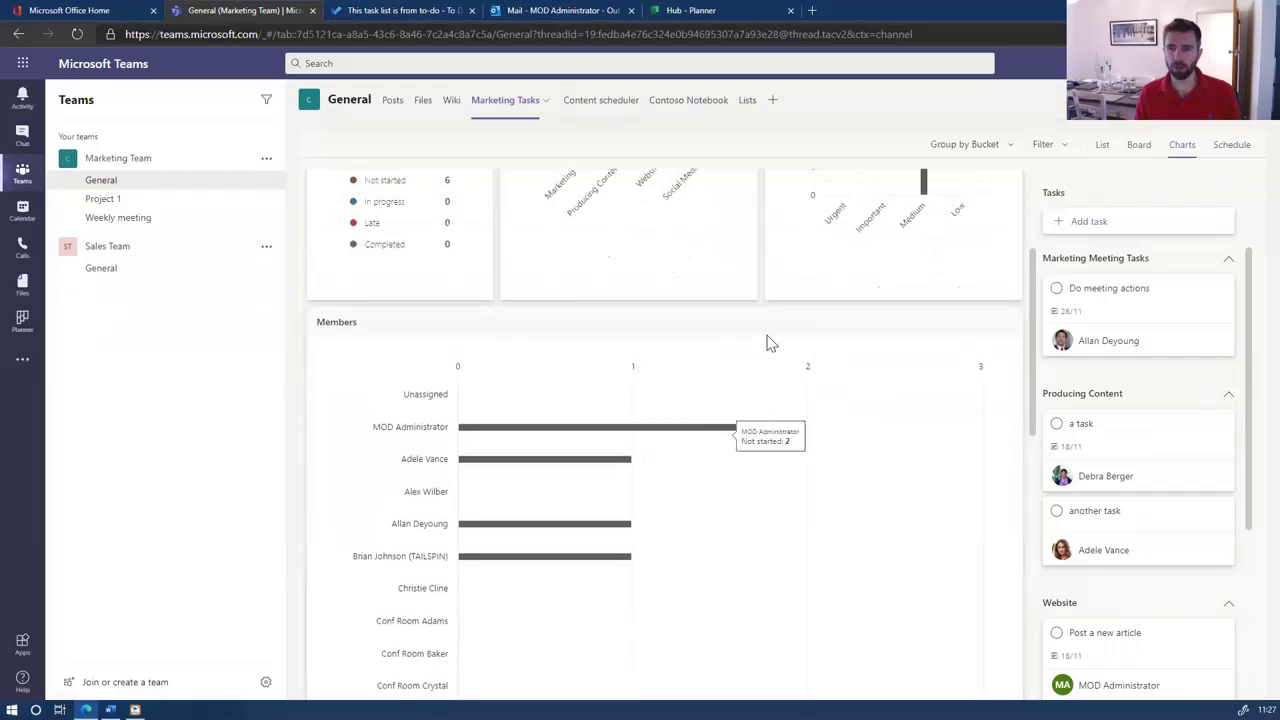
Step: Reschedule the "Do meeting actions" task to 27 November in the plan's monthly schedule
{"action": "left_click", "coordinate": [1229, 147]}
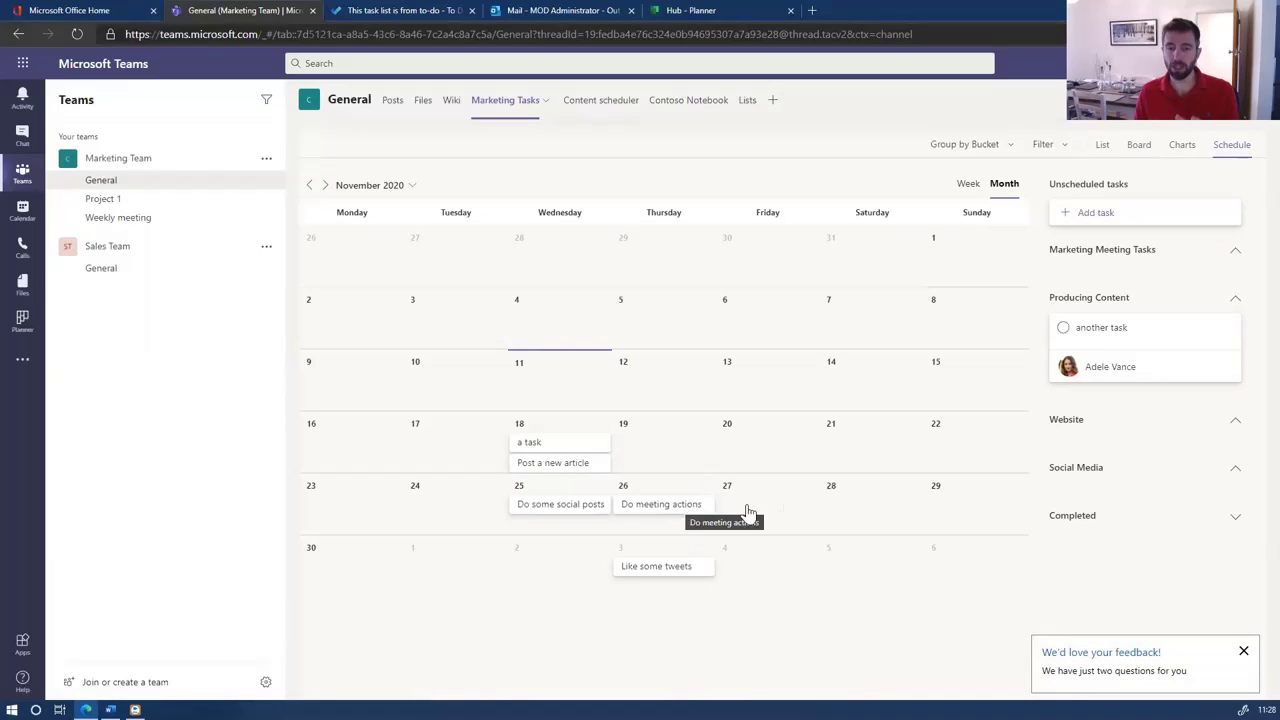
{"action": "left_click_drag", "start_coordinate": [714, 510], "coordinate": [774, 512]}
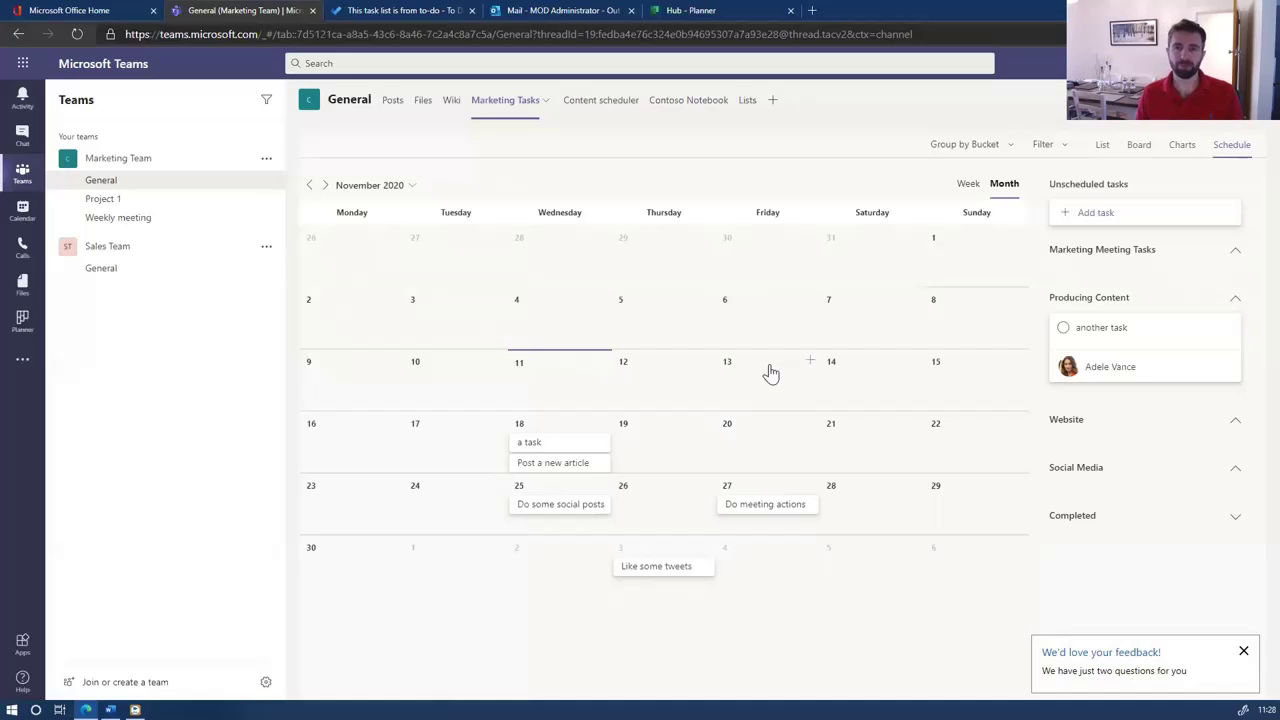
Step: Switch to Planner on the web, browse all plans, and review the additional options of the Sales Team Tasks plan
{"action": "left_click", "coordinate": [752, 20]}
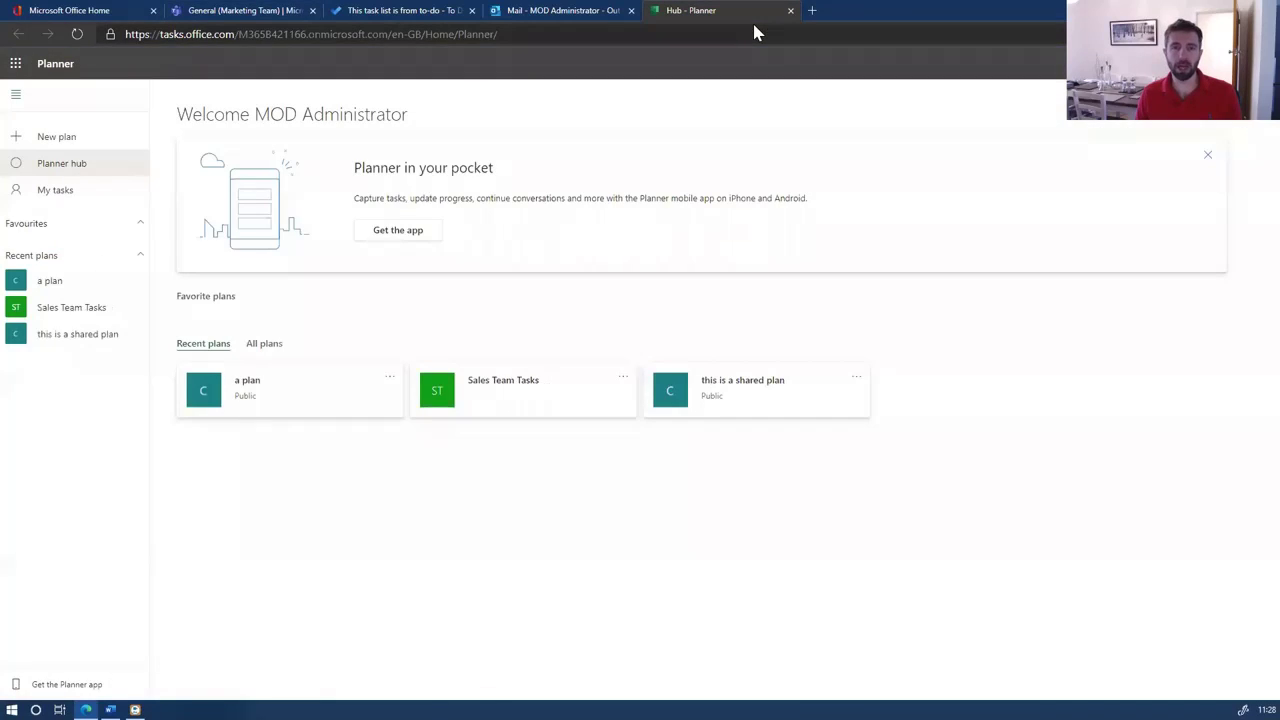
{"action": "left_click", "coordinate": [107, 311]}
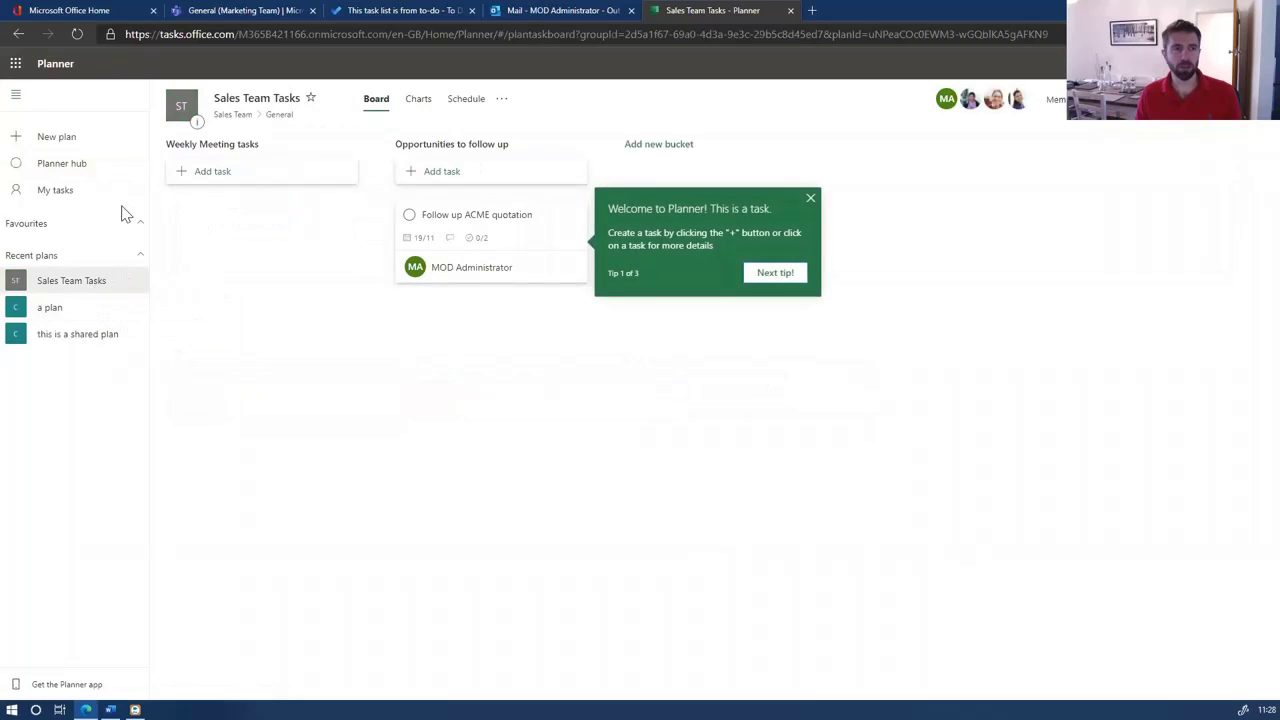
{"action": "left_click", "coordinate": [85, 168]}
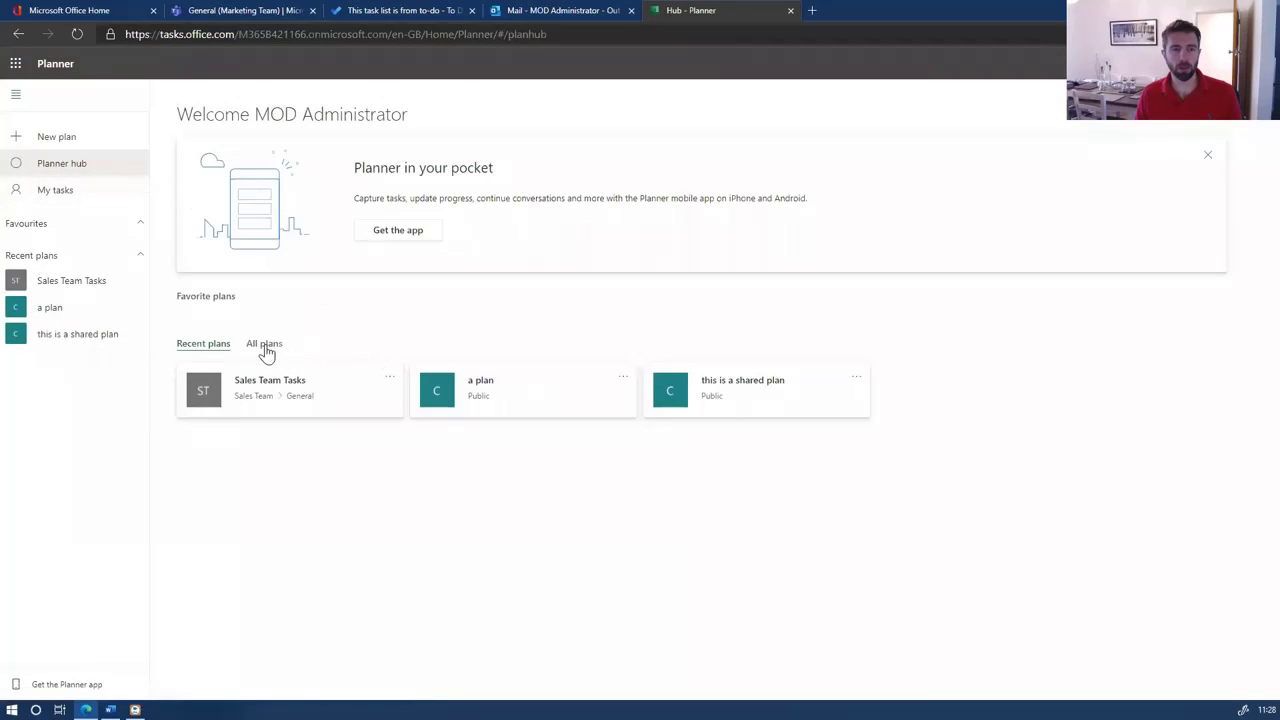
{"action": "left_click", "coordinate": [265, 347]}
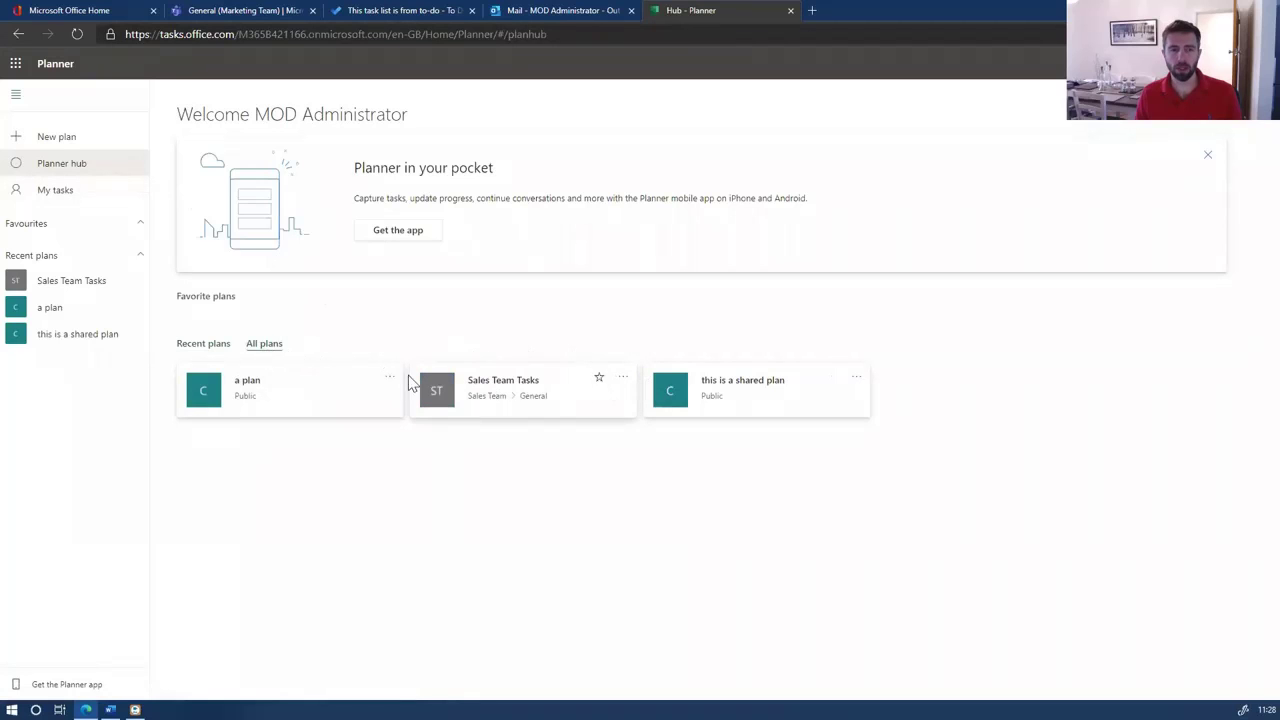
{"action": "left_click", "coordinate": [498, 384]}
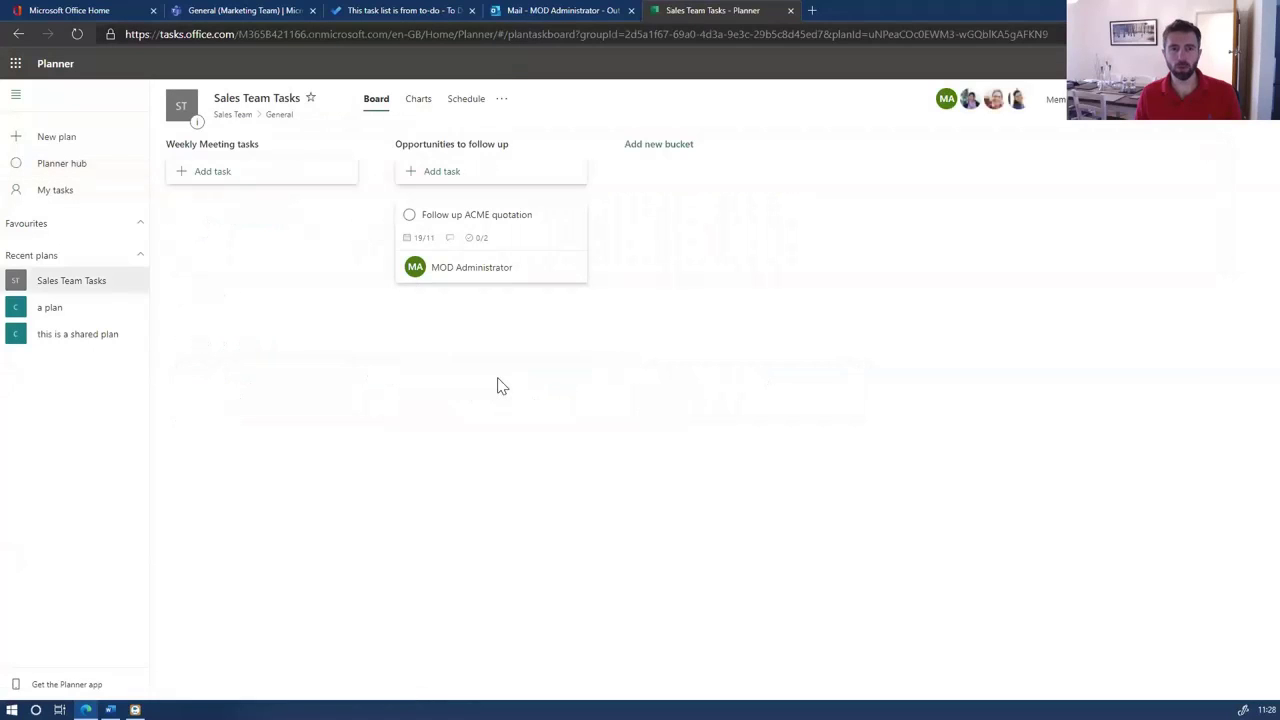
{"action": "left_click", "coordinate": [501, 99]}
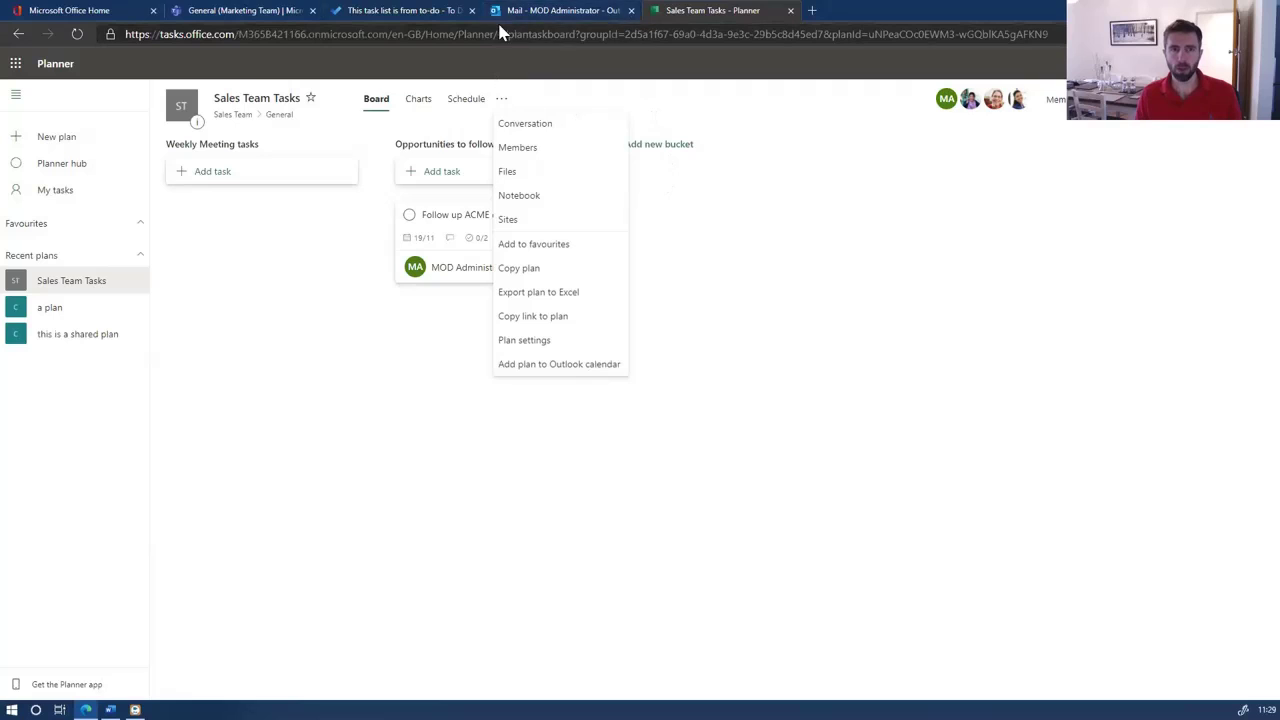
Step: Return to Microsoft Teams, list the marketing tasks, and browse the Marketing Team and Sales Team shared plans in the Planner app
{"action": "left_click", "coordinate": [212, 10]}
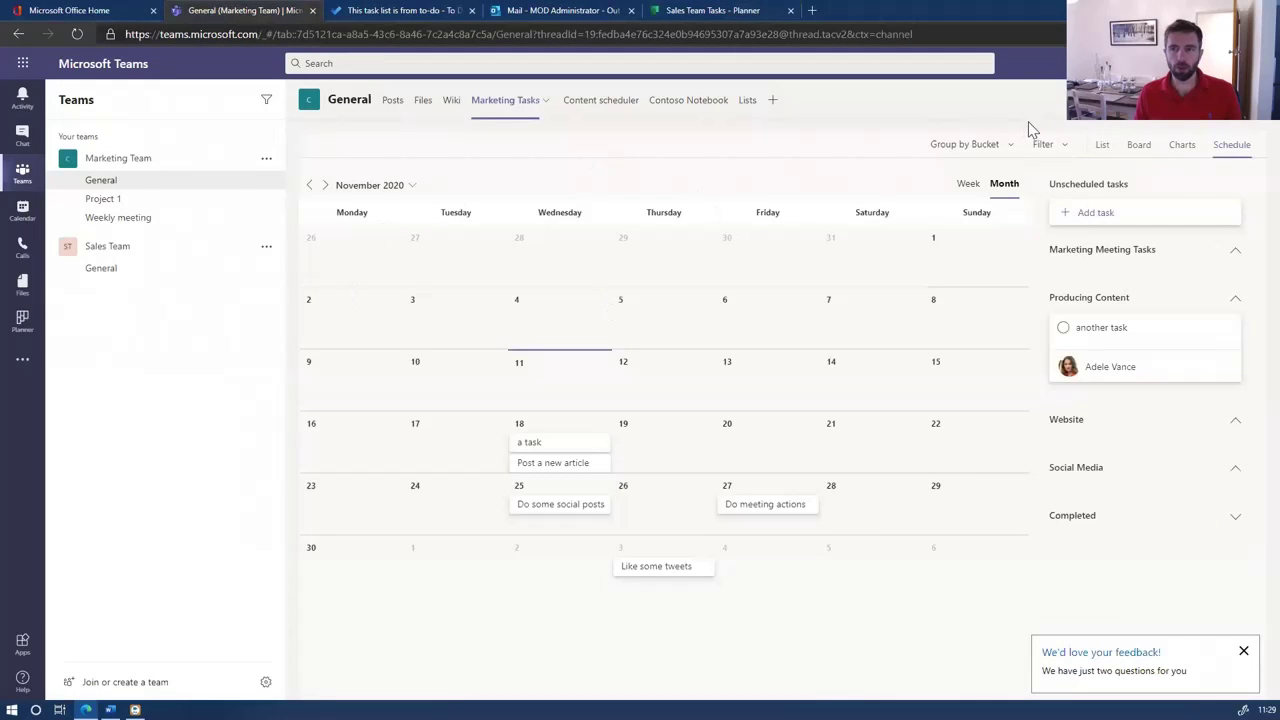
{"action": "left_click", "coordinate": [1102, 146]}
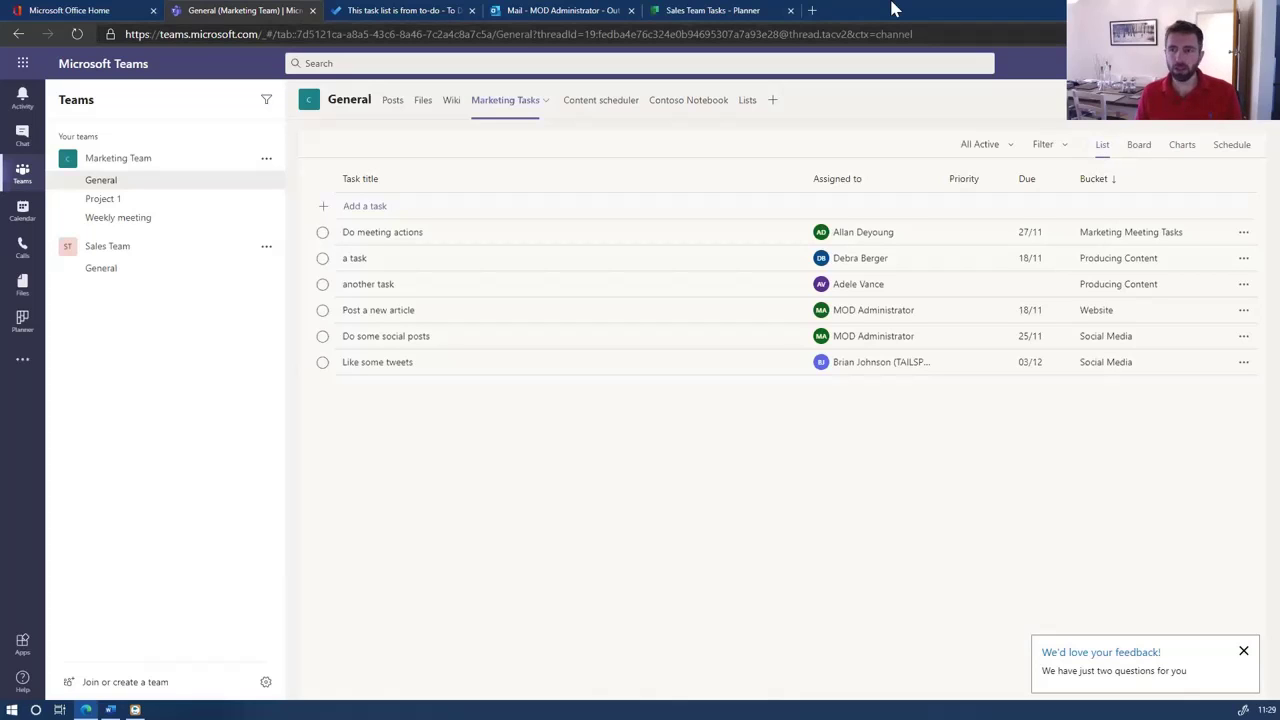
{"action": "left_click", "coordinate": [22, 322]}
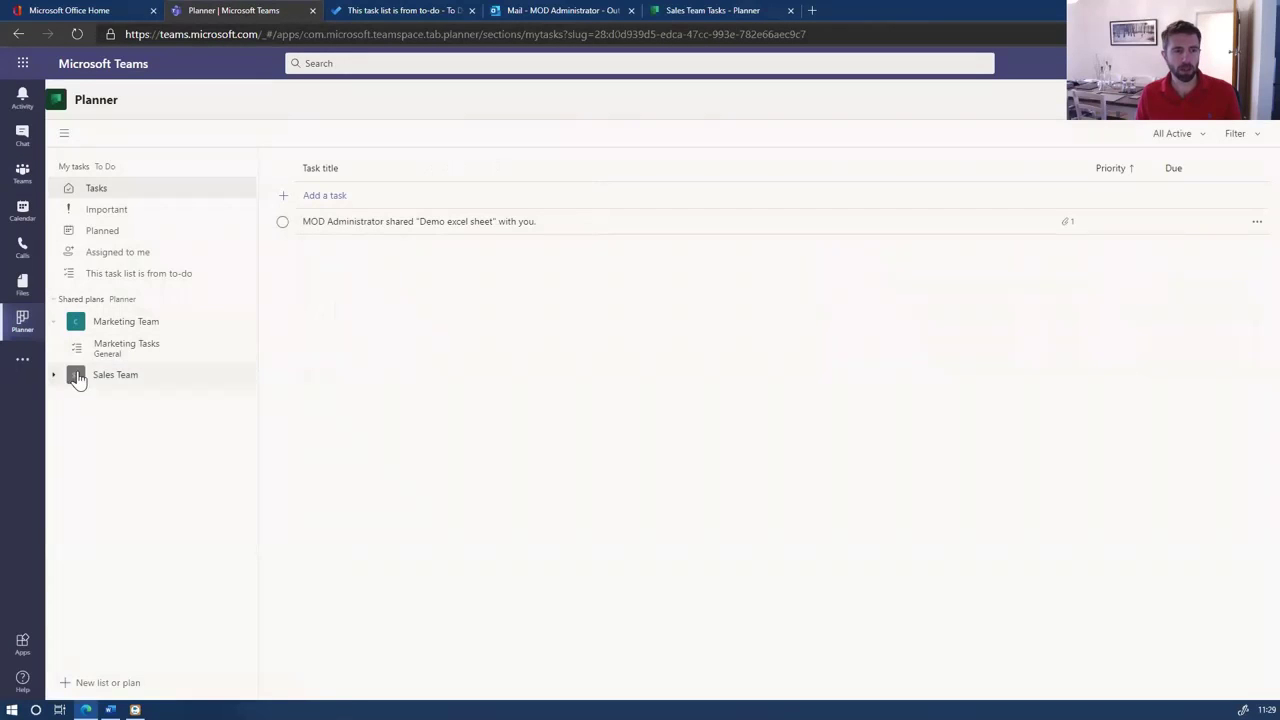
{"action": "left_click", "coordinate": [55, 375]}
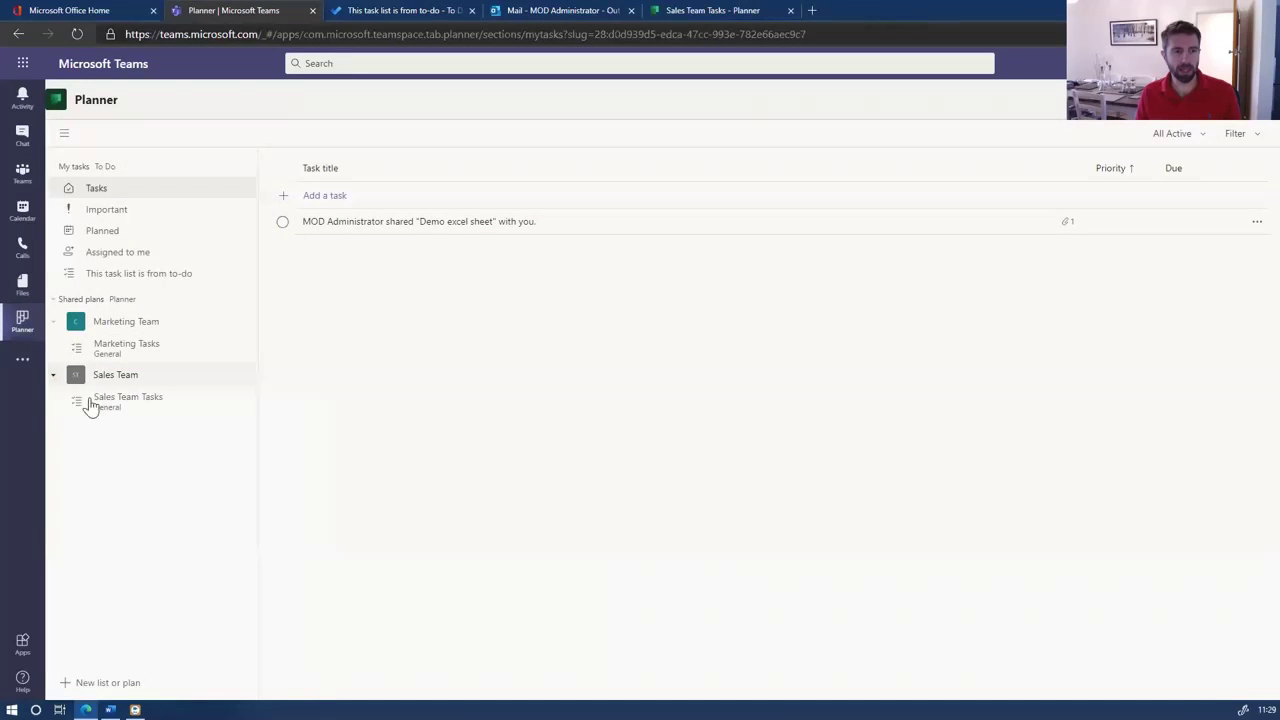
{"action": "left_click", "coordinate": [149, 348]}
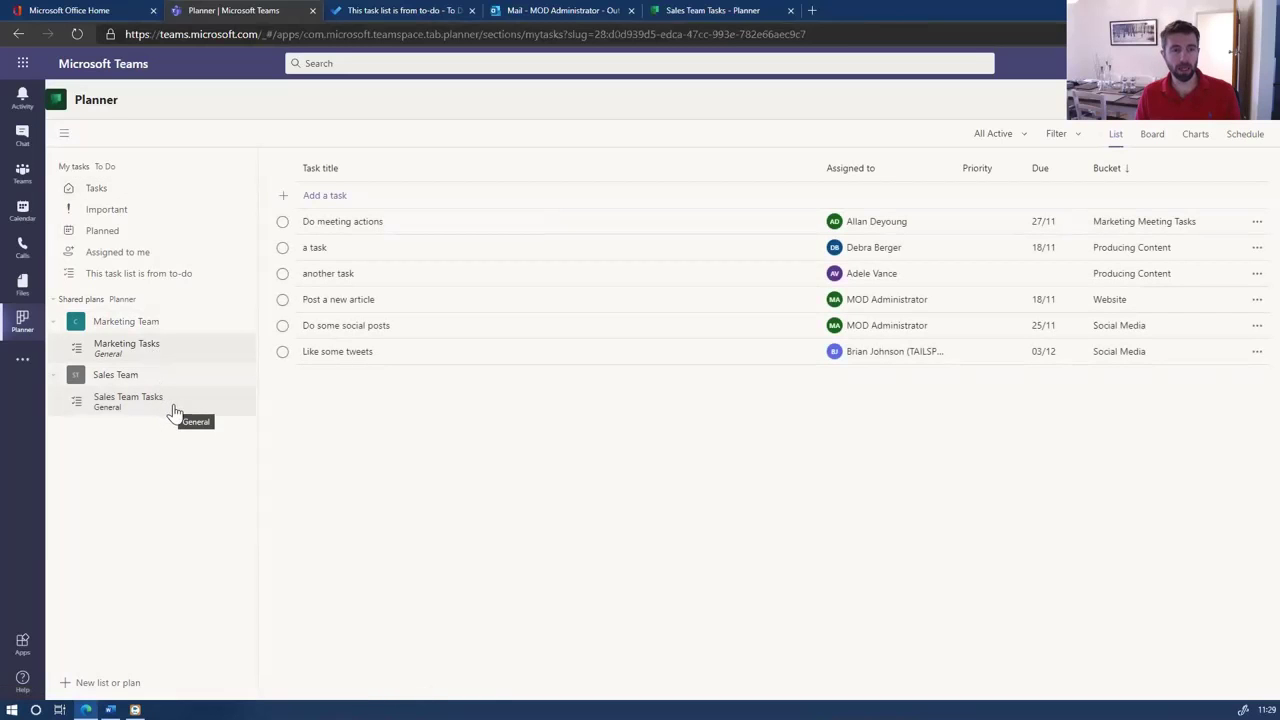
{"action": "left_click", "coordinate": [173, 398]}
{"action": "left_click", "coordinate": [165, 355]}
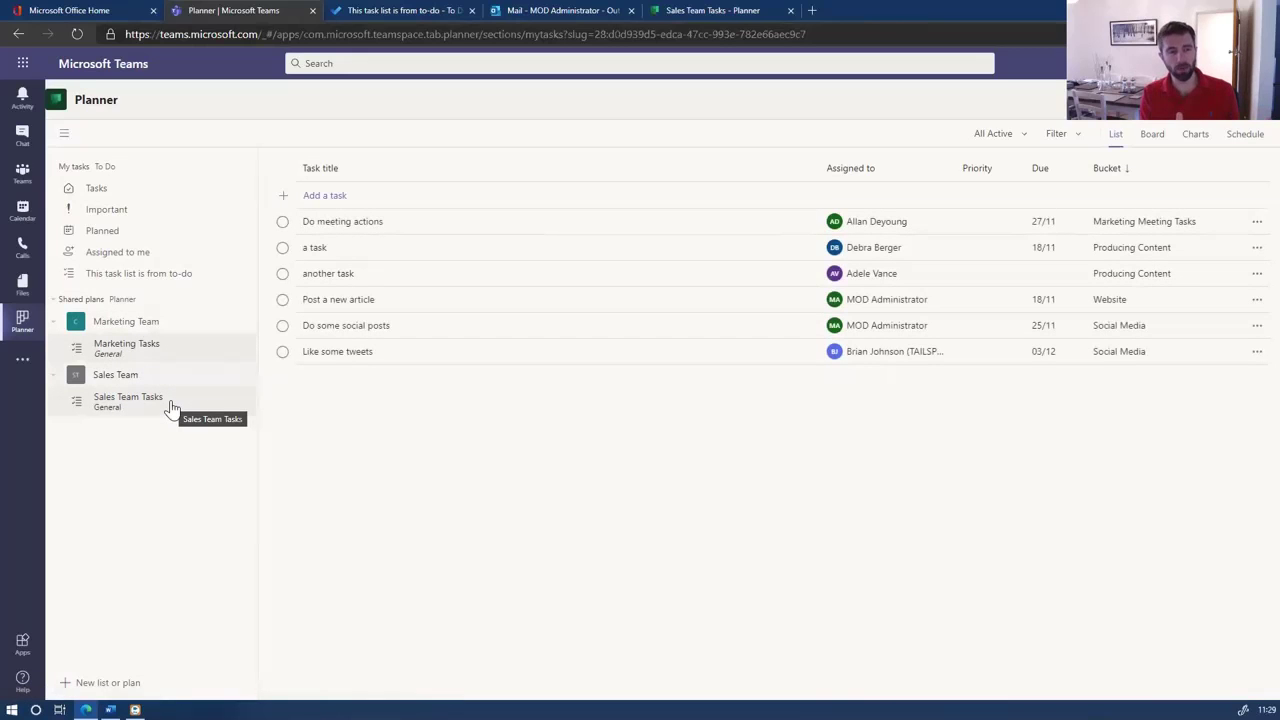
Step: Review the tasks assigned to you in Planner, compare them with the assigned tasks in Microsoft To Do, and return to Teams
{"action": "left_click", "coordinate": [117, 258]}
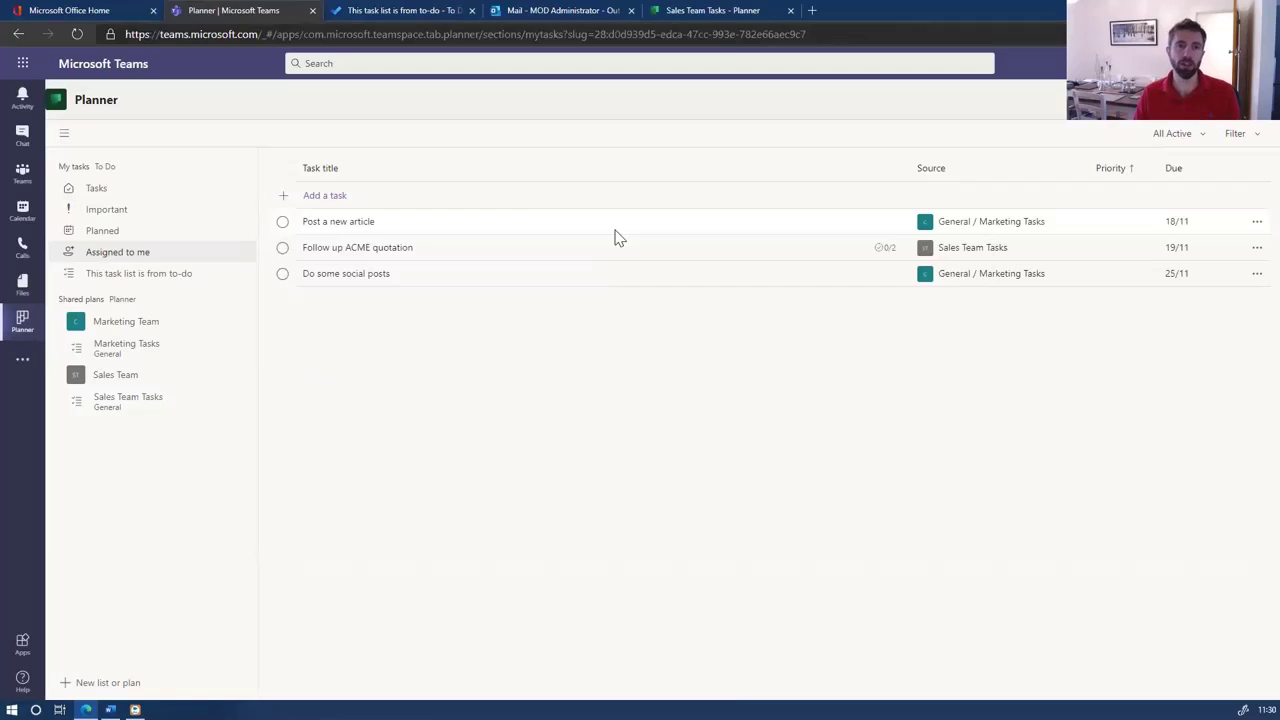
{"action": "left_click", "coordinate": [386, 10]}
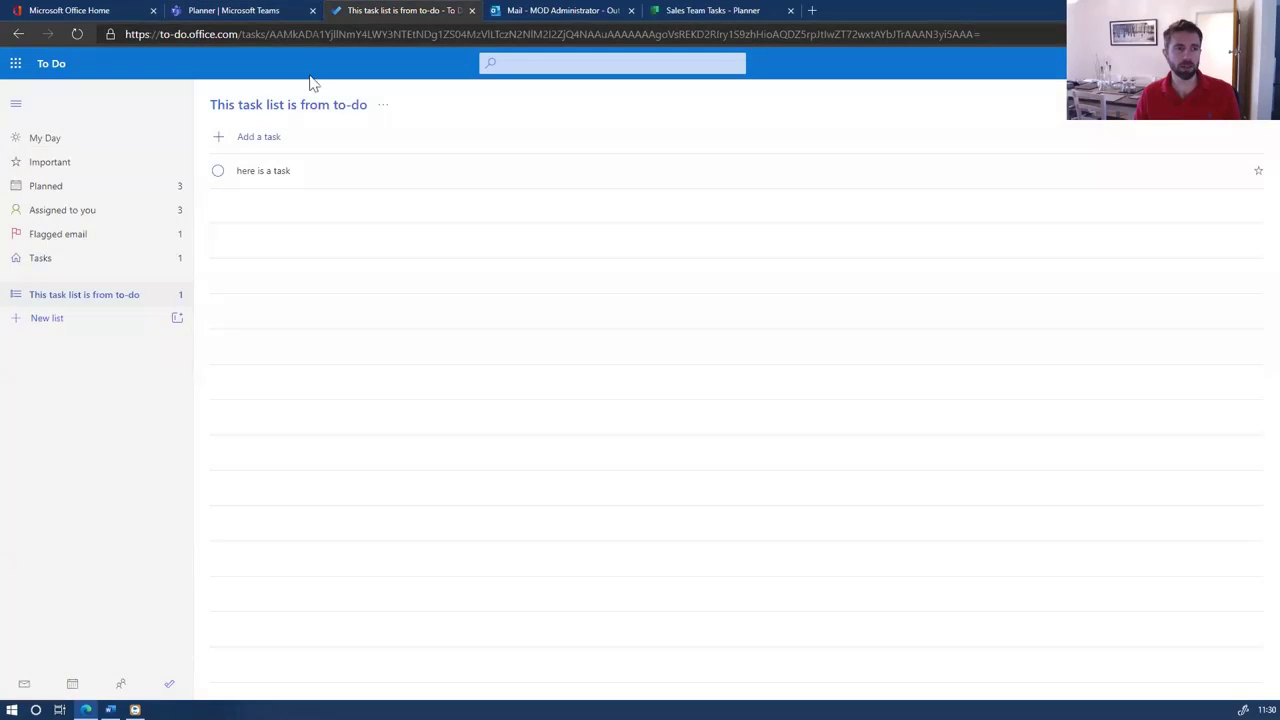
{"action": "left_click", "coordinate": [63, 210]}
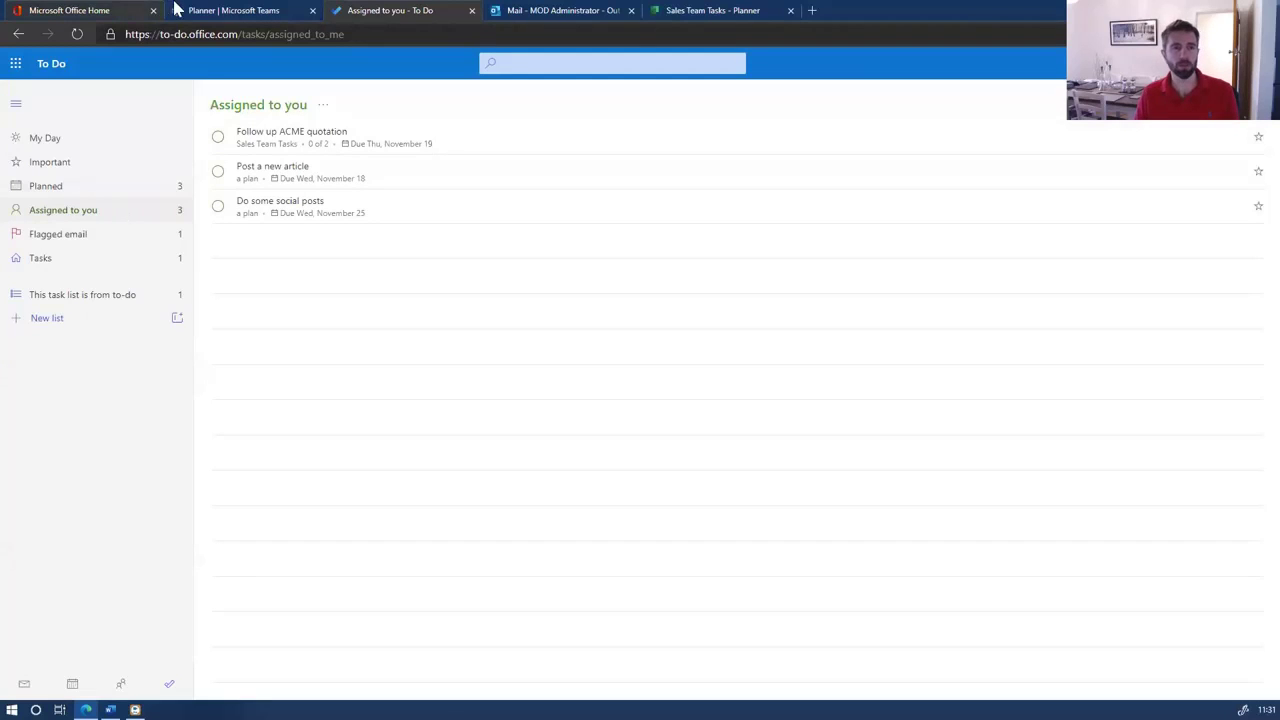
{"action": "left_click", "coordinate": [215, 10]}
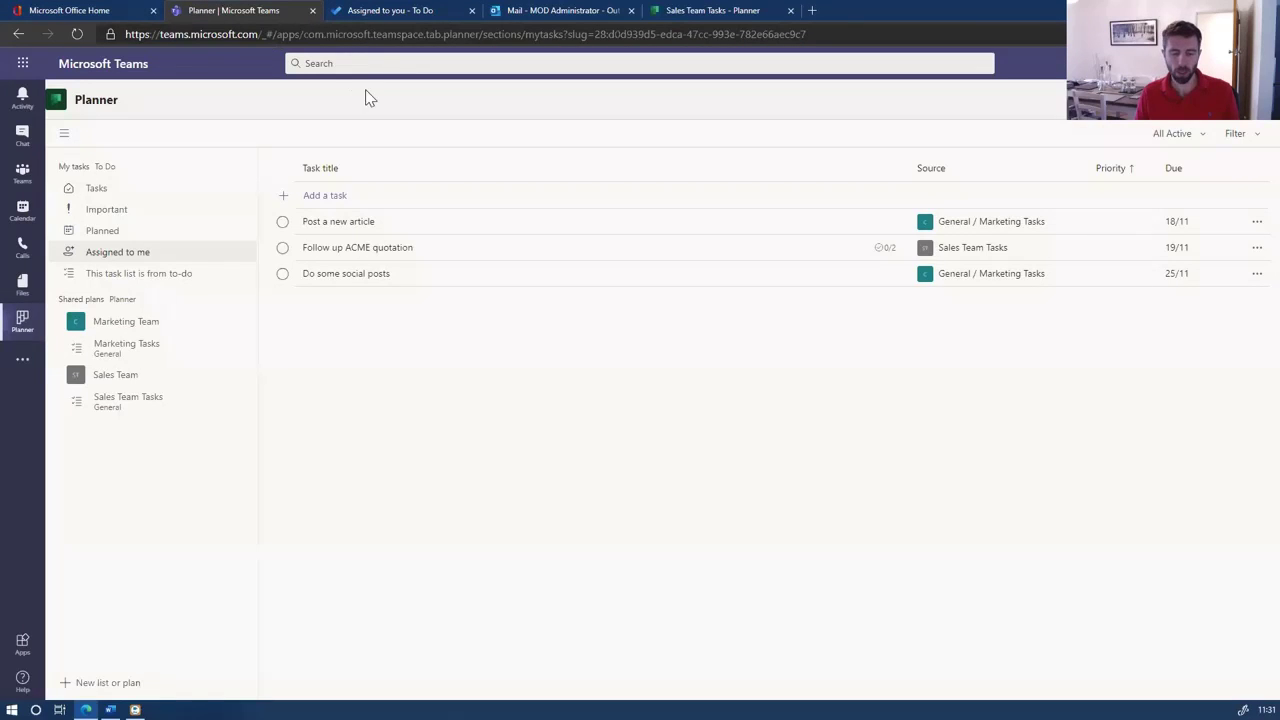